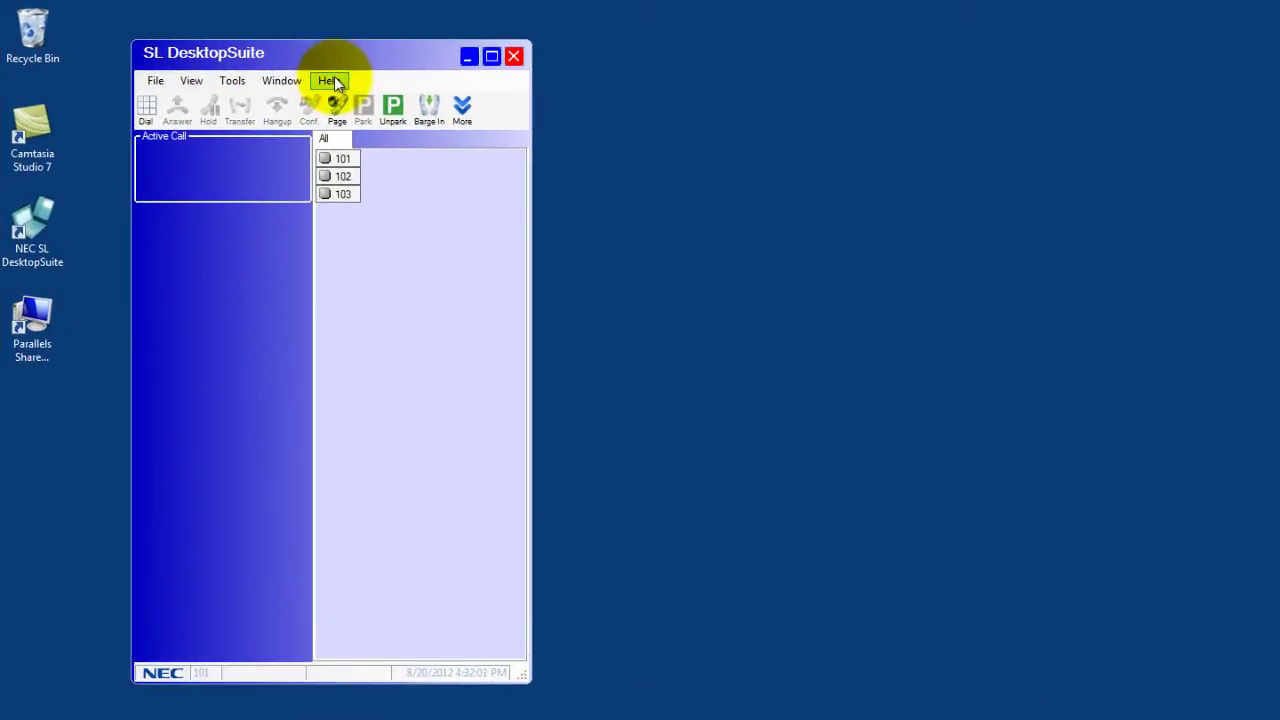
pyautogui.click(334, 78)
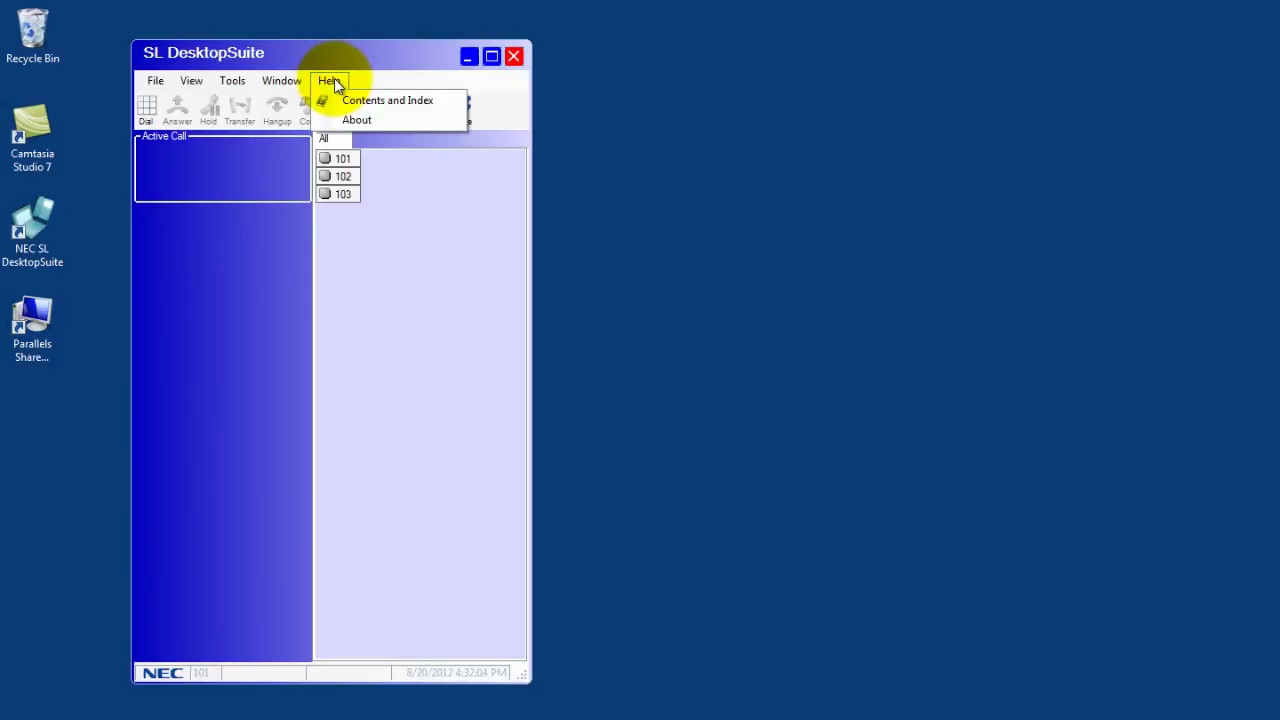
pyautogui.click(352, 99)
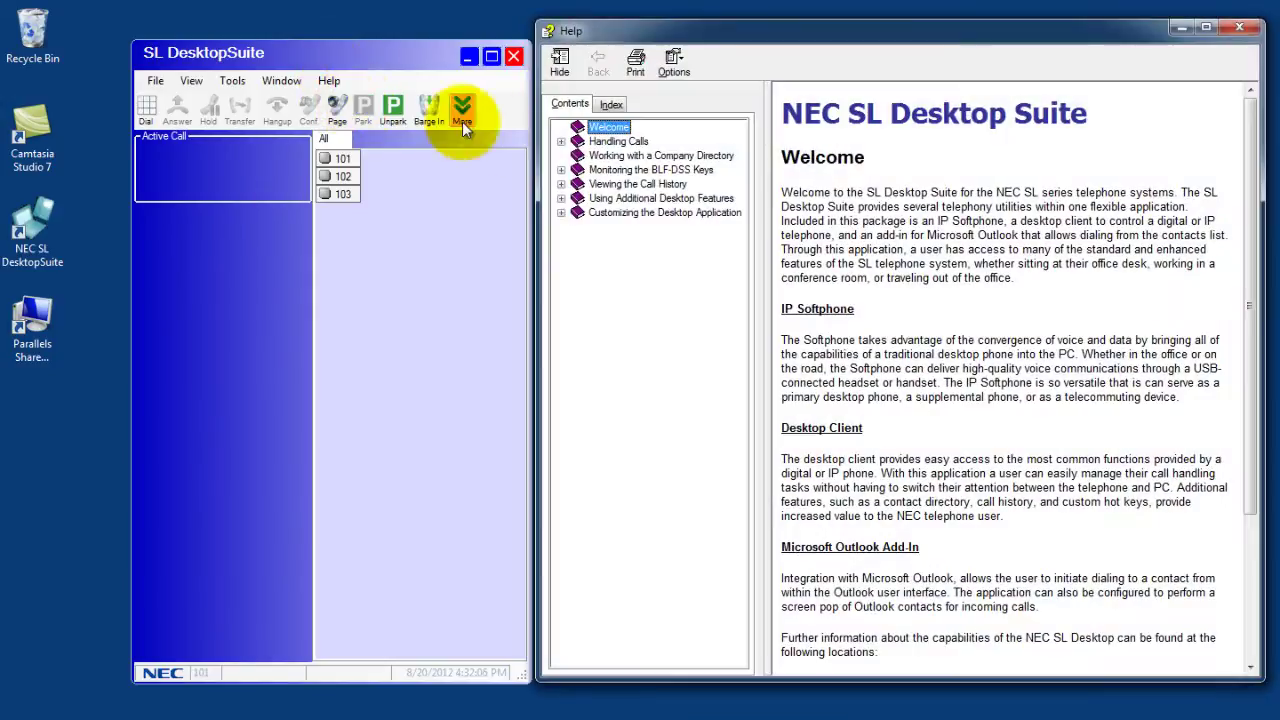
pyautogui.click(561, 142)
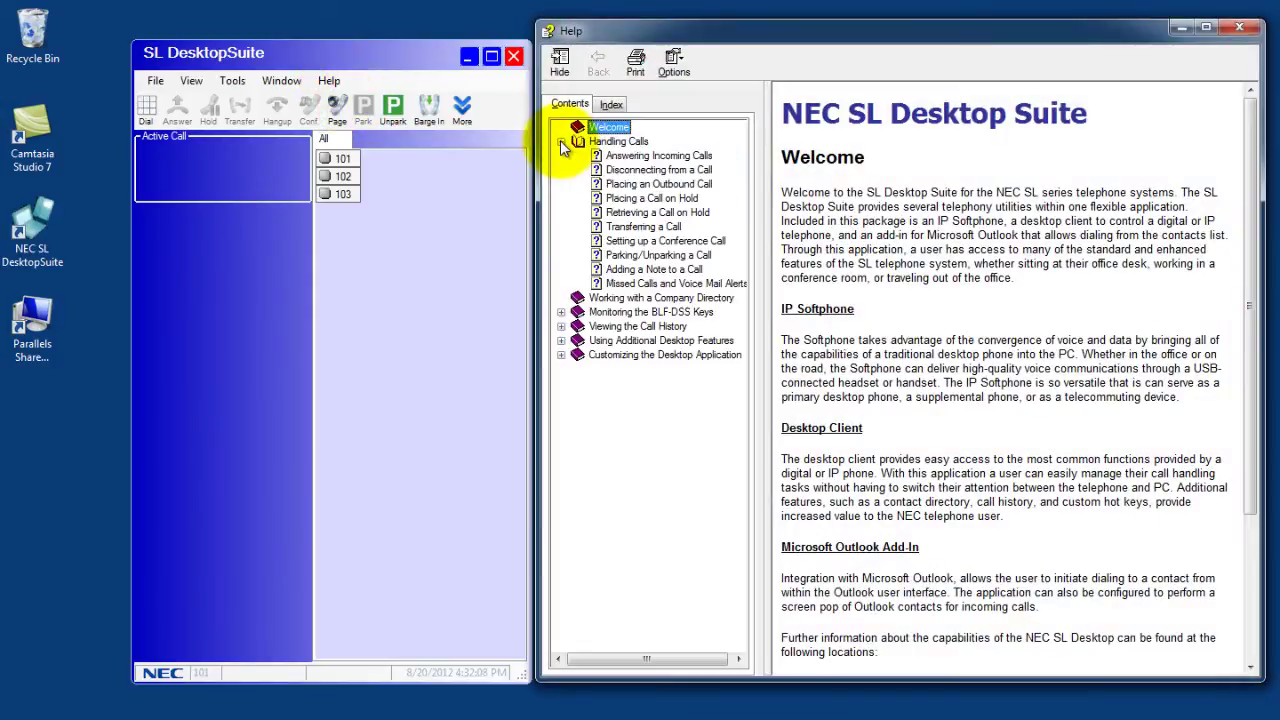
pyautogui.click(615, 185)
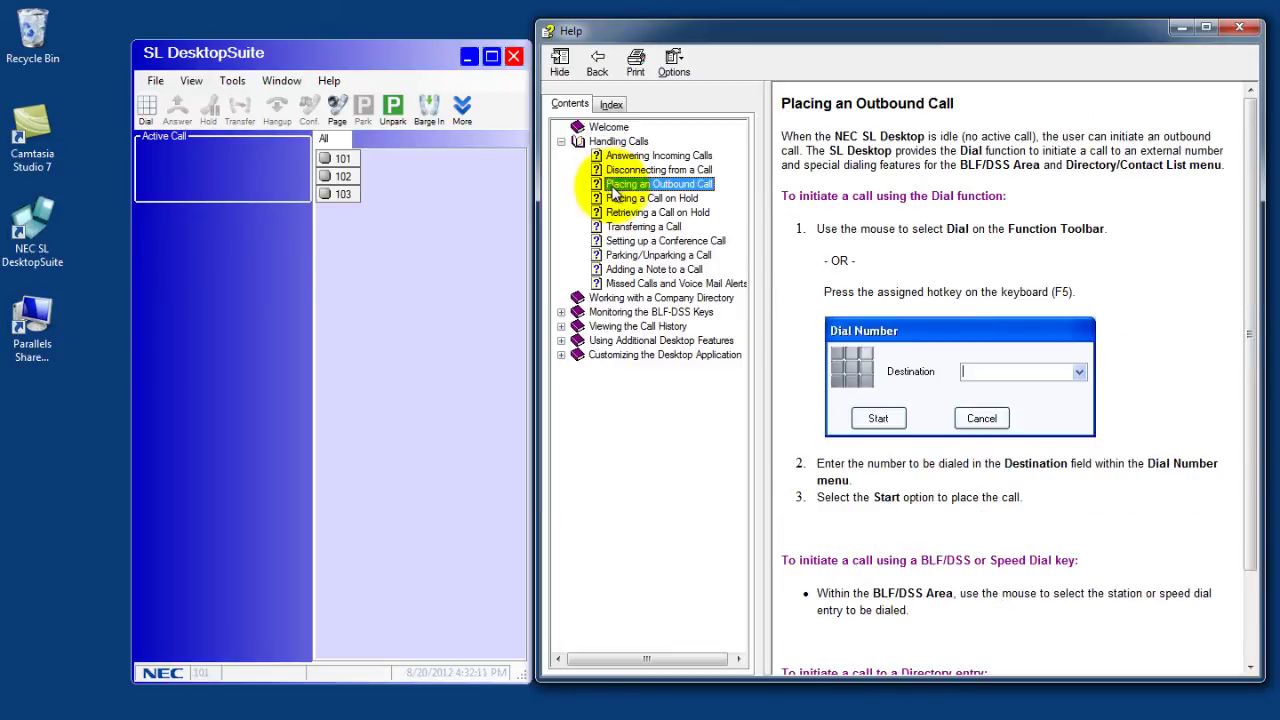
pyautogui.click(619, 214)
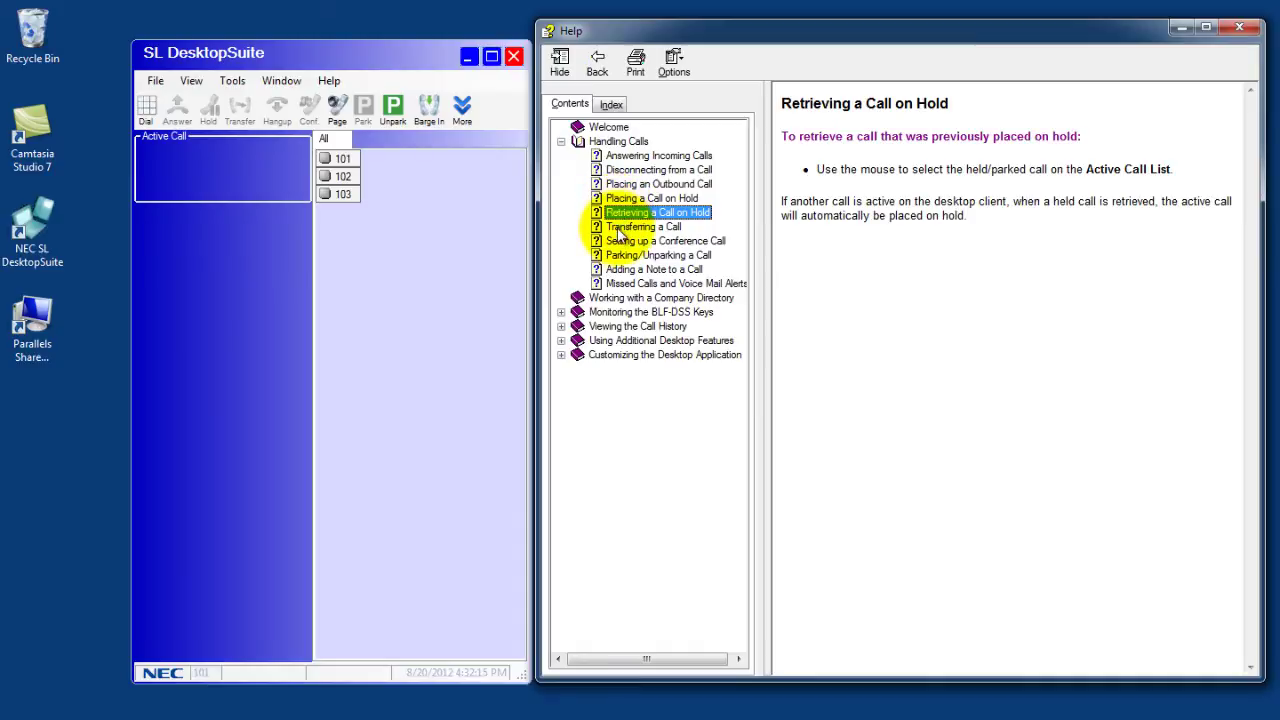
pyautogui.click(620, 228)
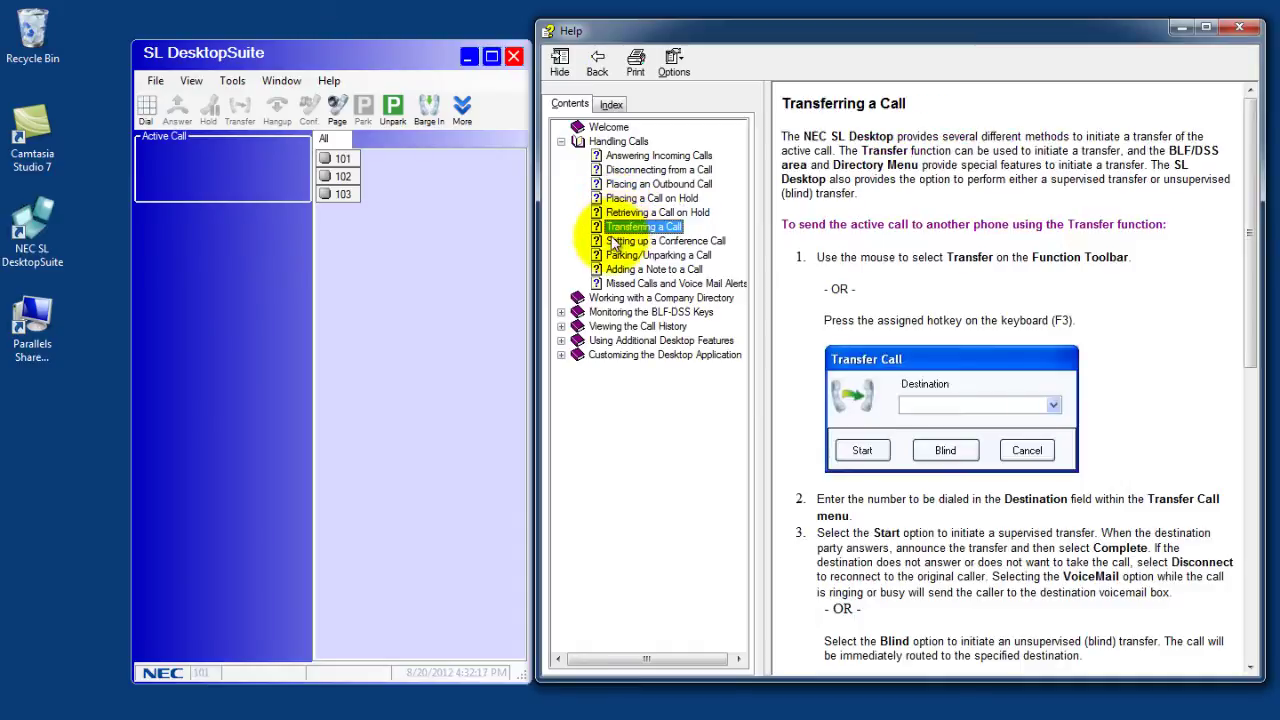
pyautogui.click(611, 105)
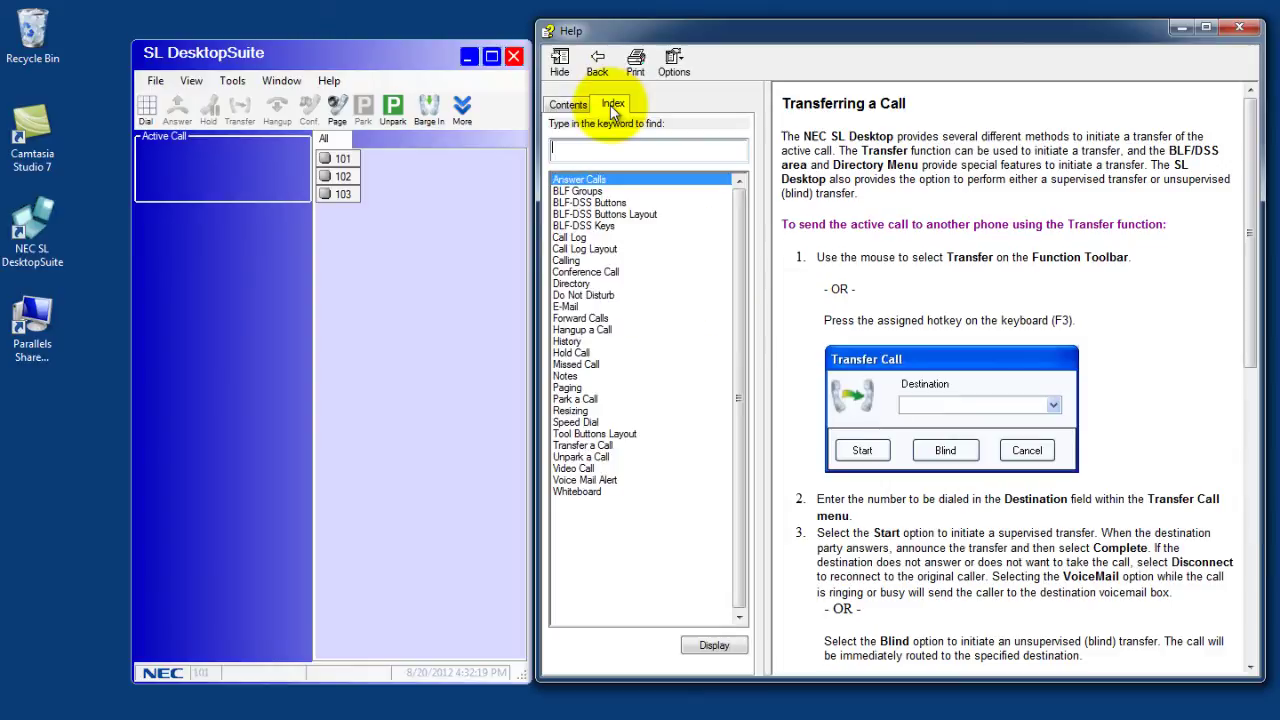
pyautogui.doubleClick(574, 238)
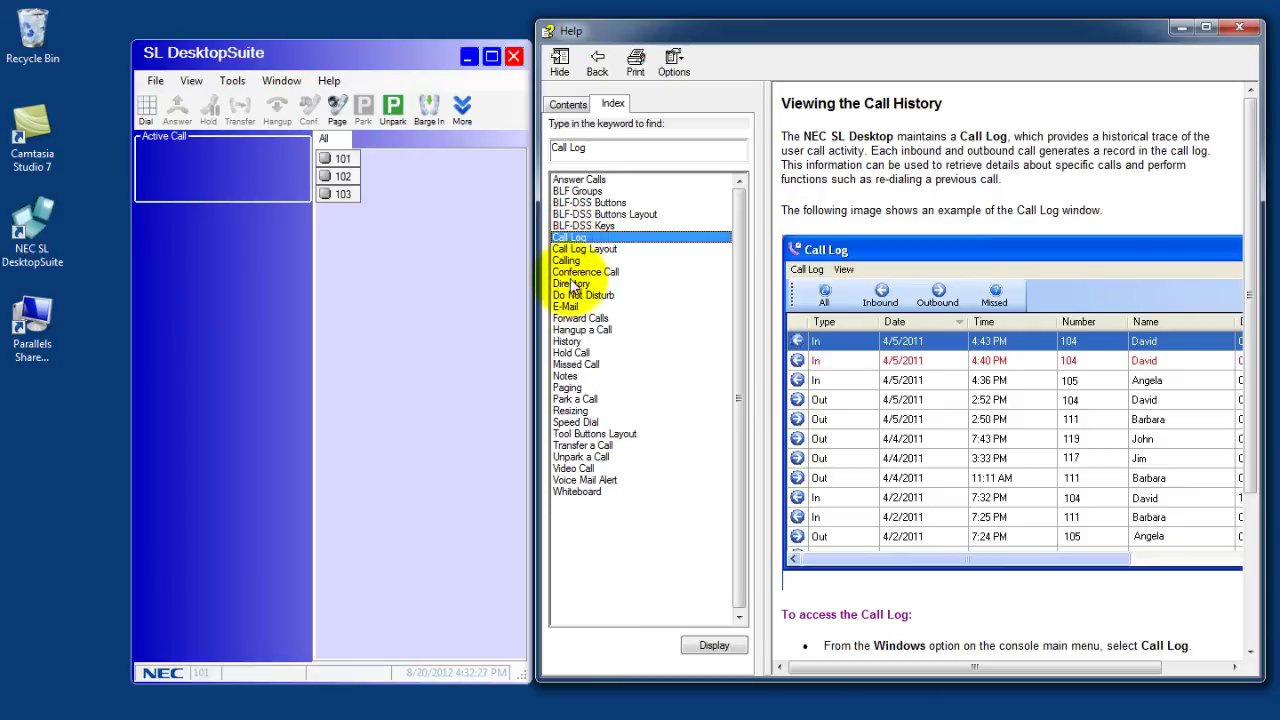
pyautogui.doubleClick(575, 273)
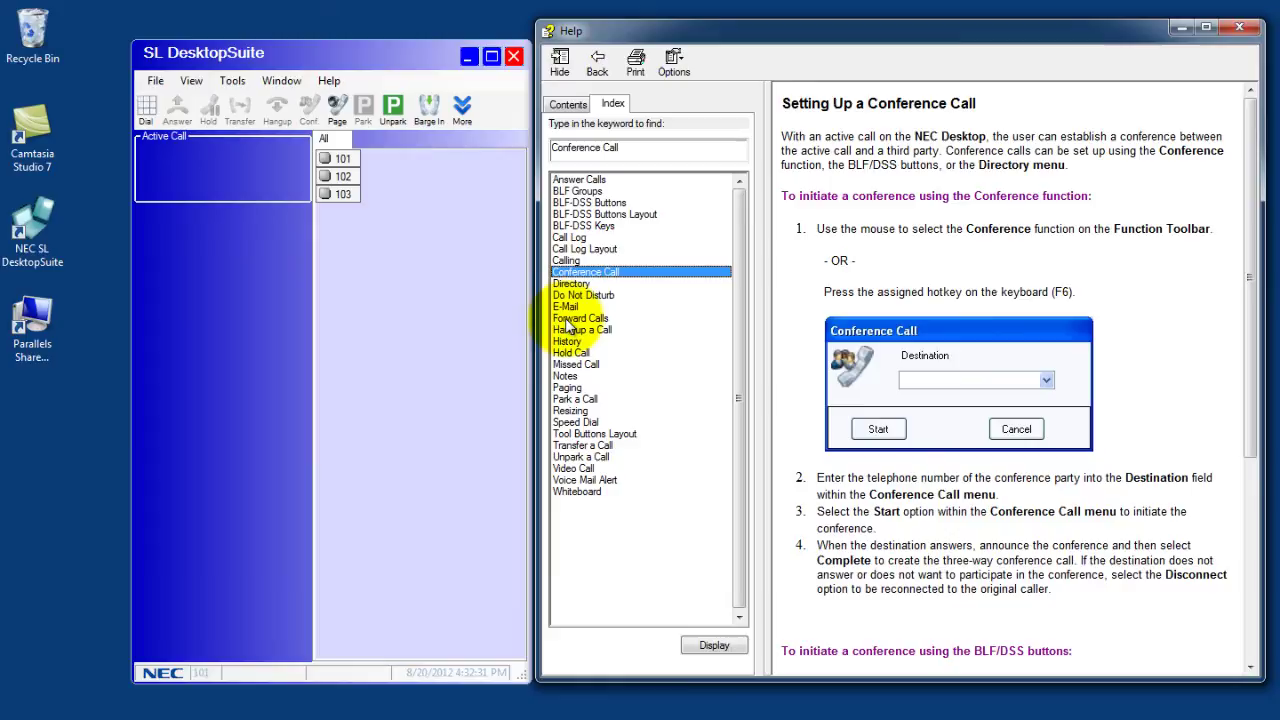
pyautogui.doubleClick(567, 319)
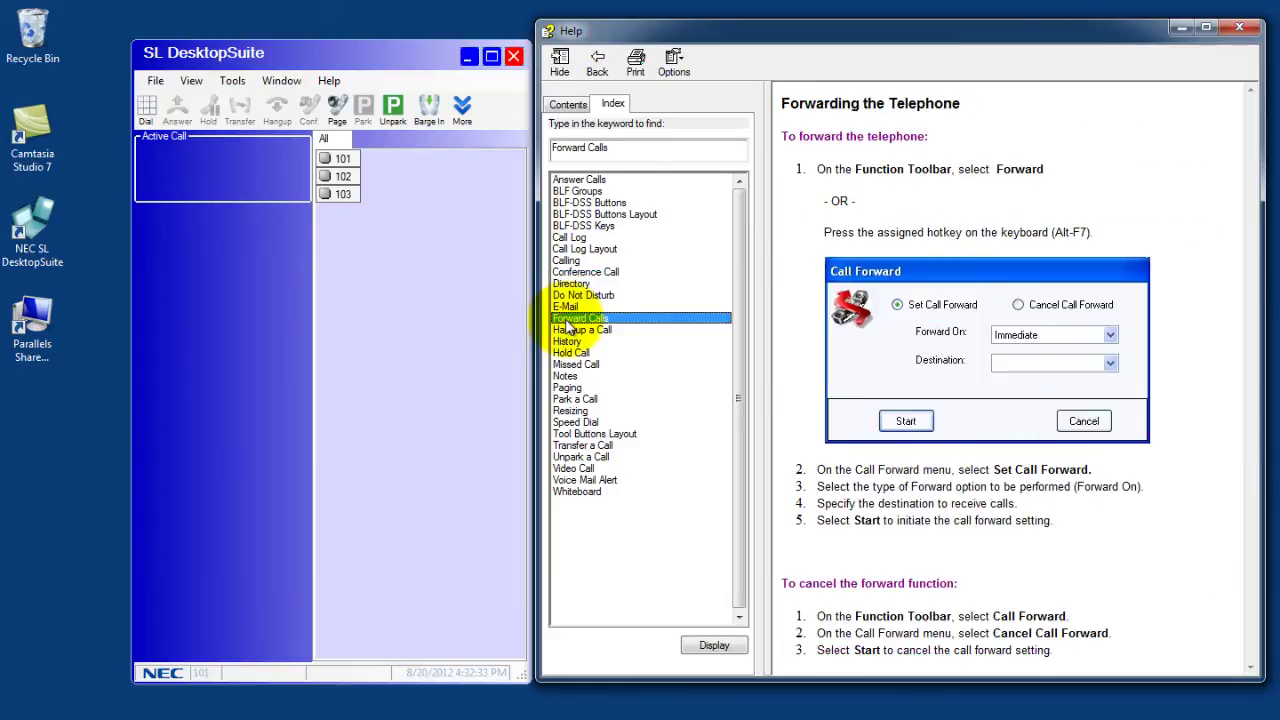
pyautogui.click(1238, 30)
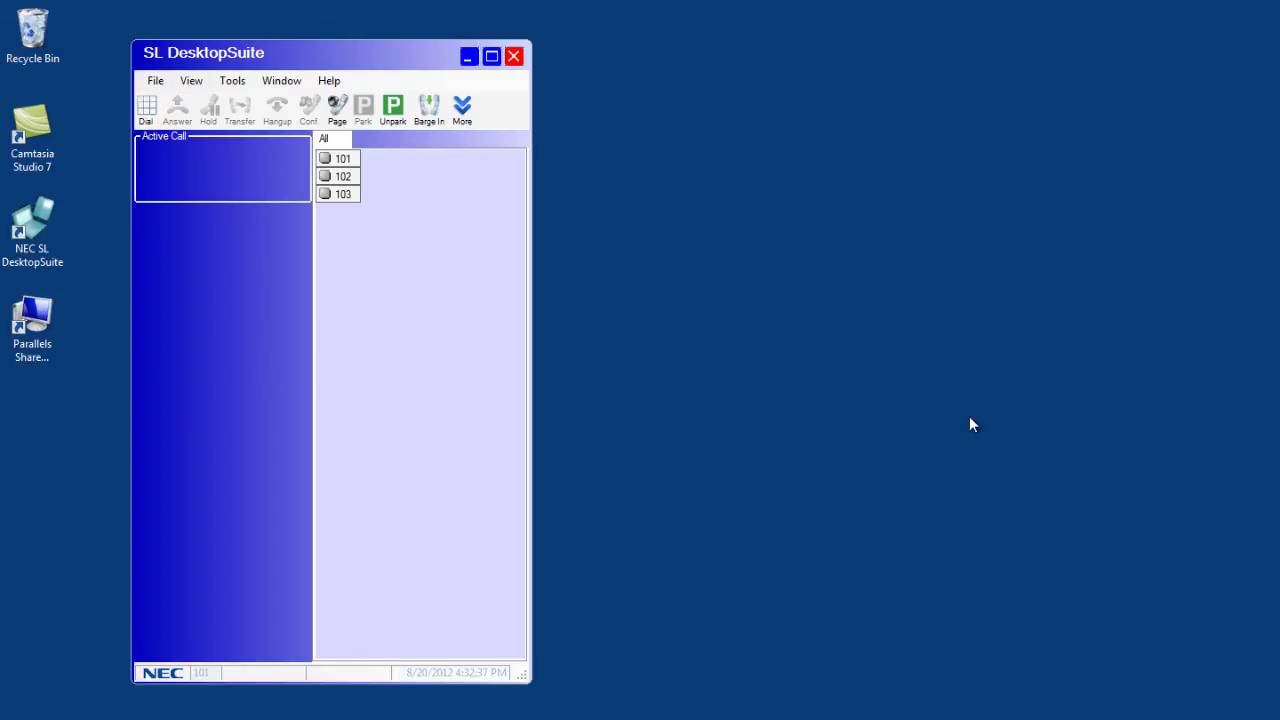
# - Drag the window's bottom edge up to make the main window much shorter
pyautogui.moveTo(520, 682); pyautogui.dragTo(489, 290)
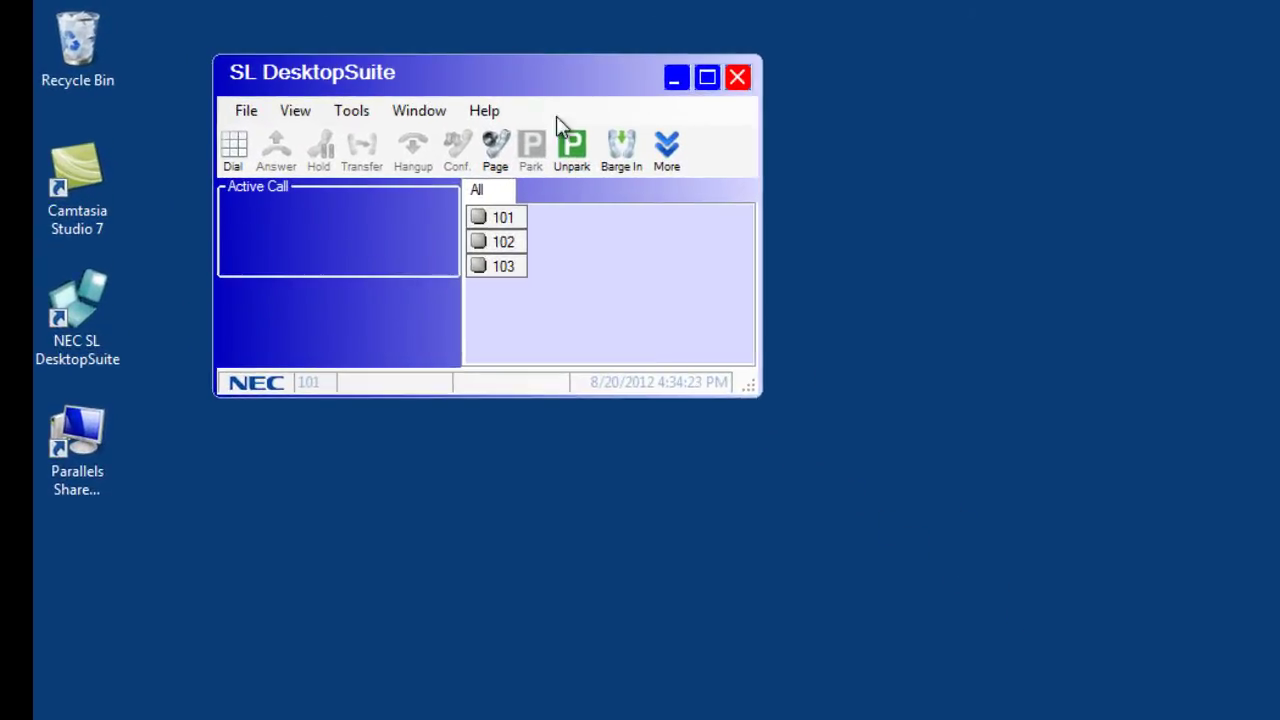
# - In Tool Buttons preferences, remove Park, Unpark, Barge In, Directed/Group Call Pickup, Last Number Redial, Call Redirect
pyautogui.click(352, 111)
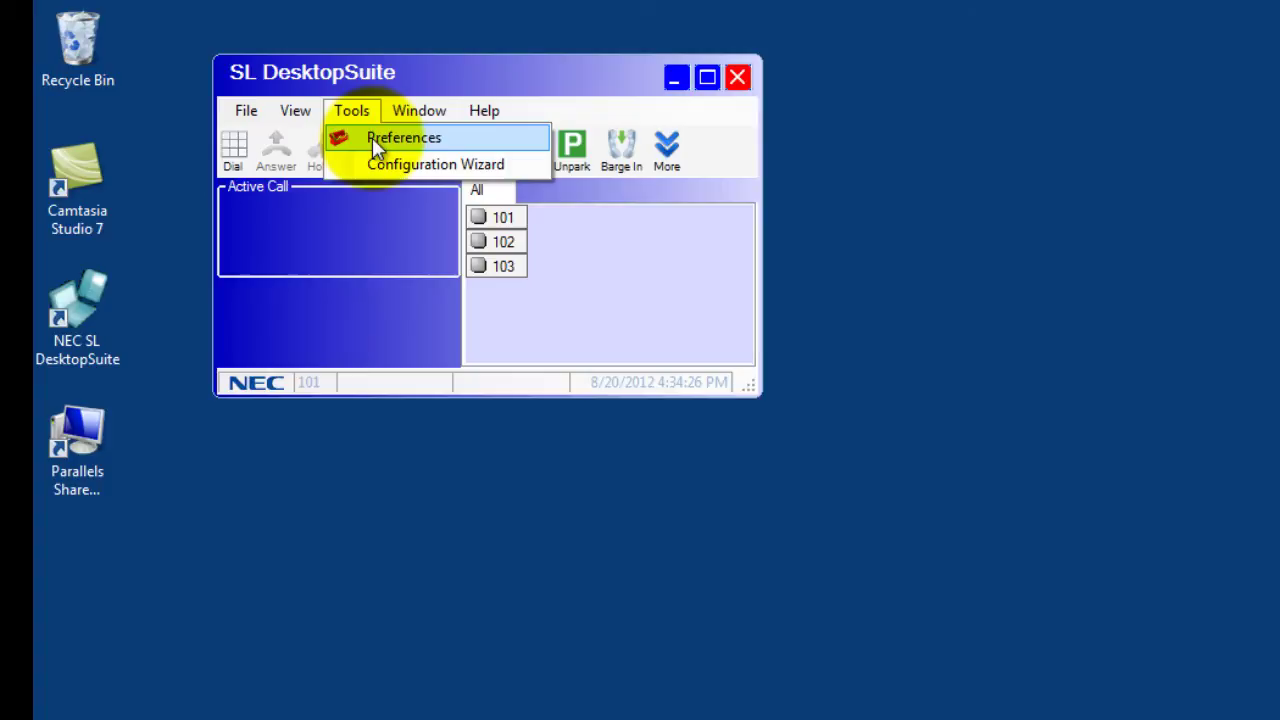
pyautogui.click(372, 137)
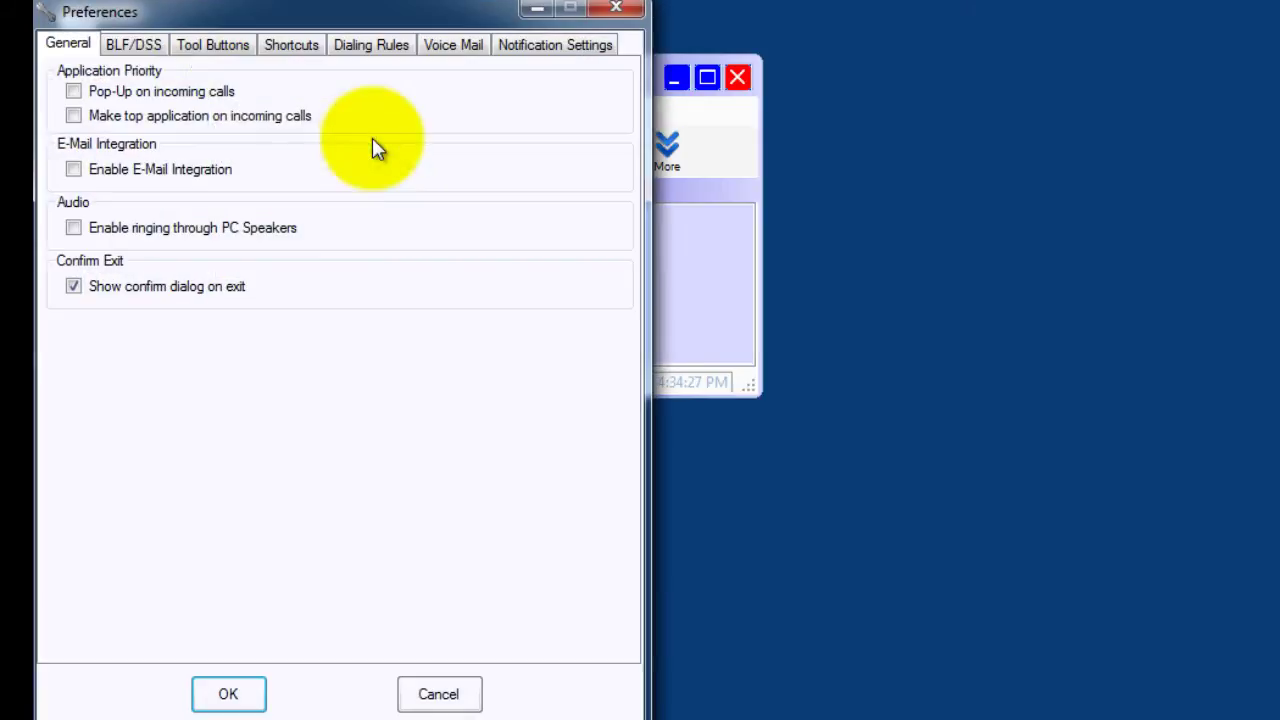
pyautogui.click(200, 45)
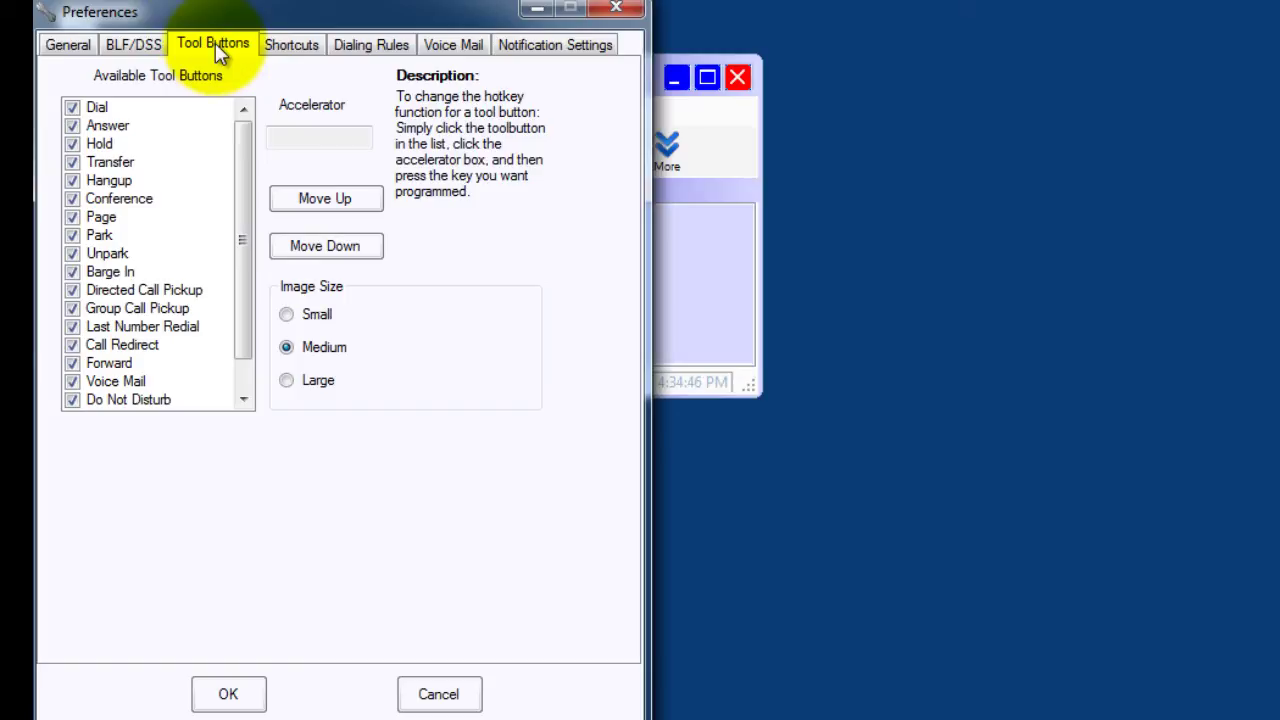
pyautogui.click(73, 233)
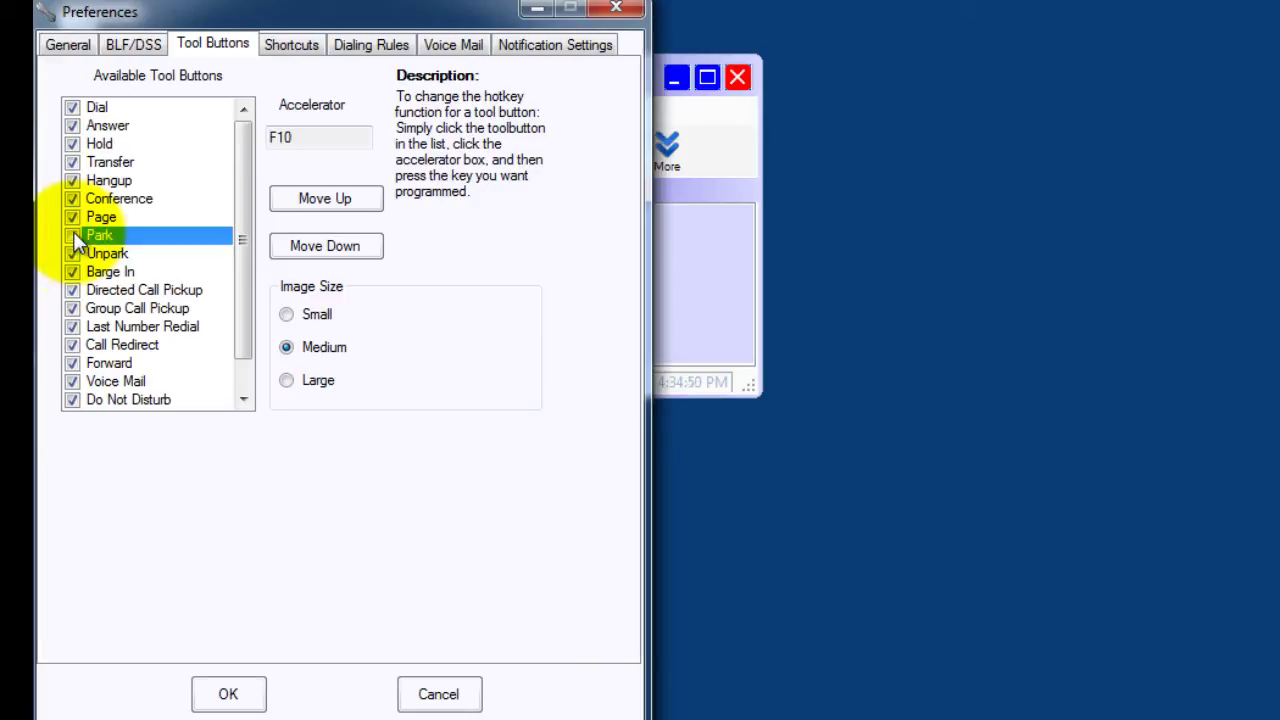
pyautogui.click(72, 253)
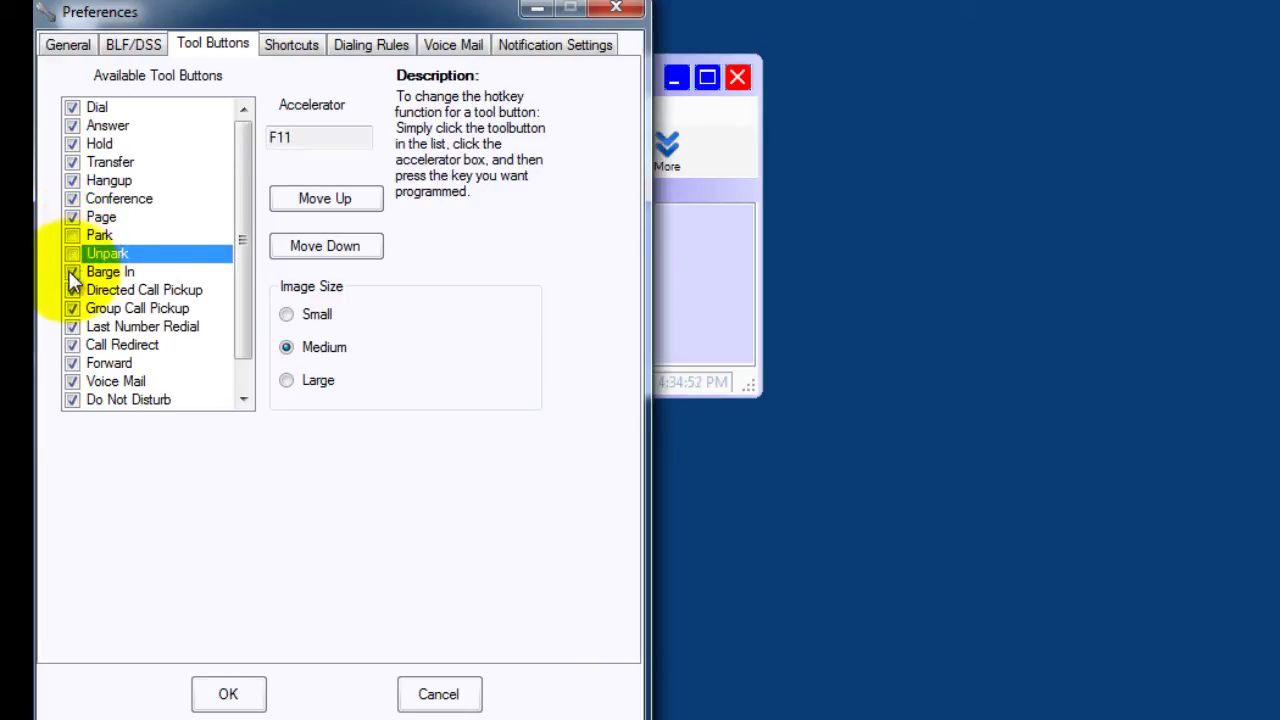
pyautogui.click(72, 272)
pyautogui.click(72, 290)
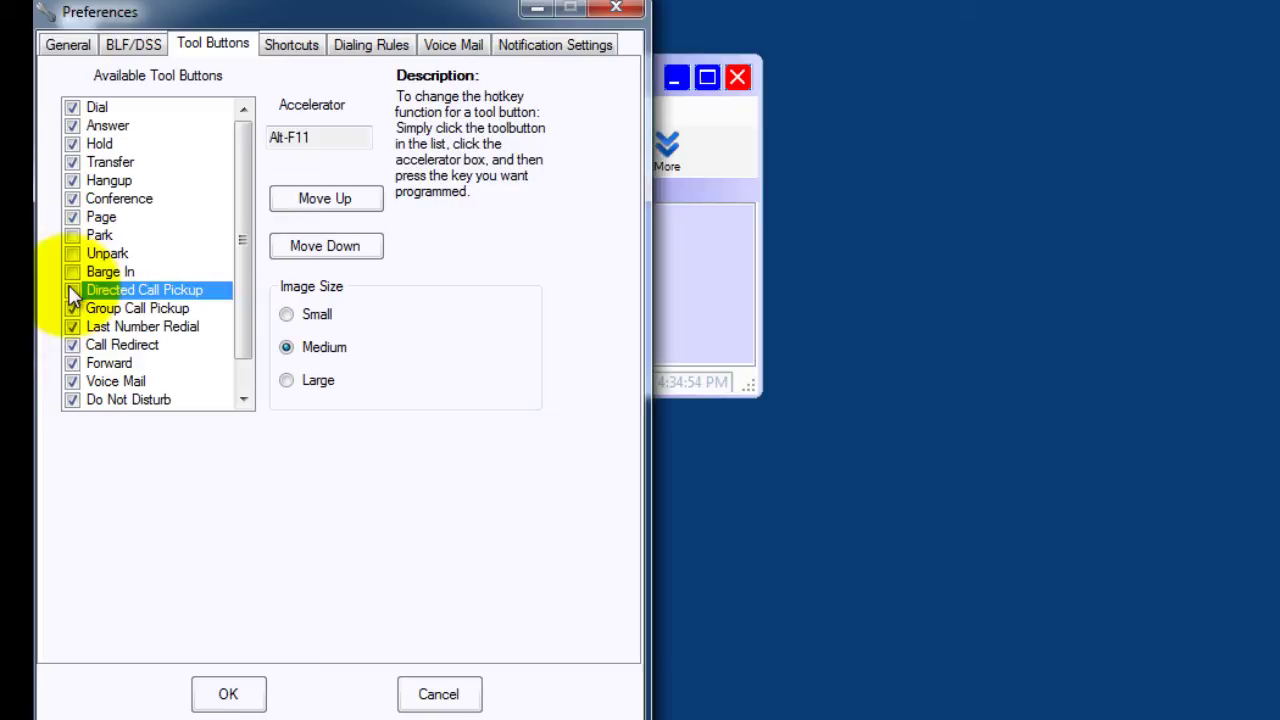
pyautogui.click(72, 309)
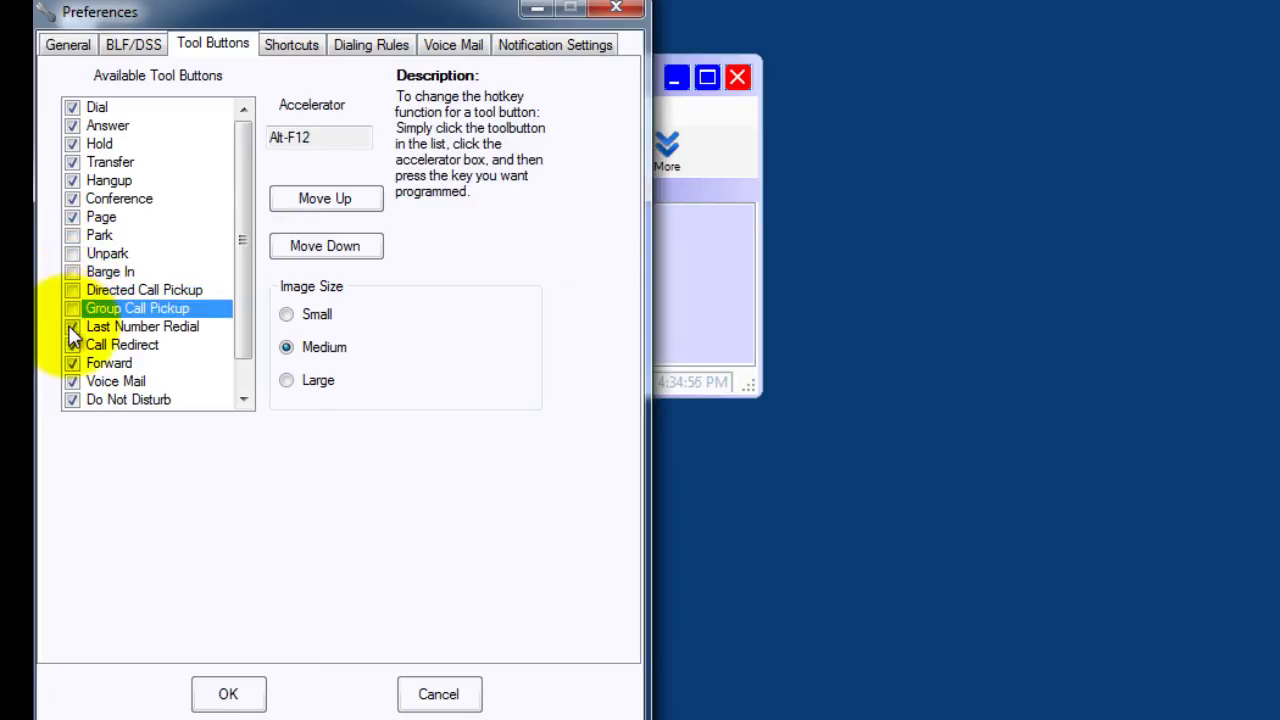
pyautogui.click(72, 327)
pyautogui.click(72, 345)
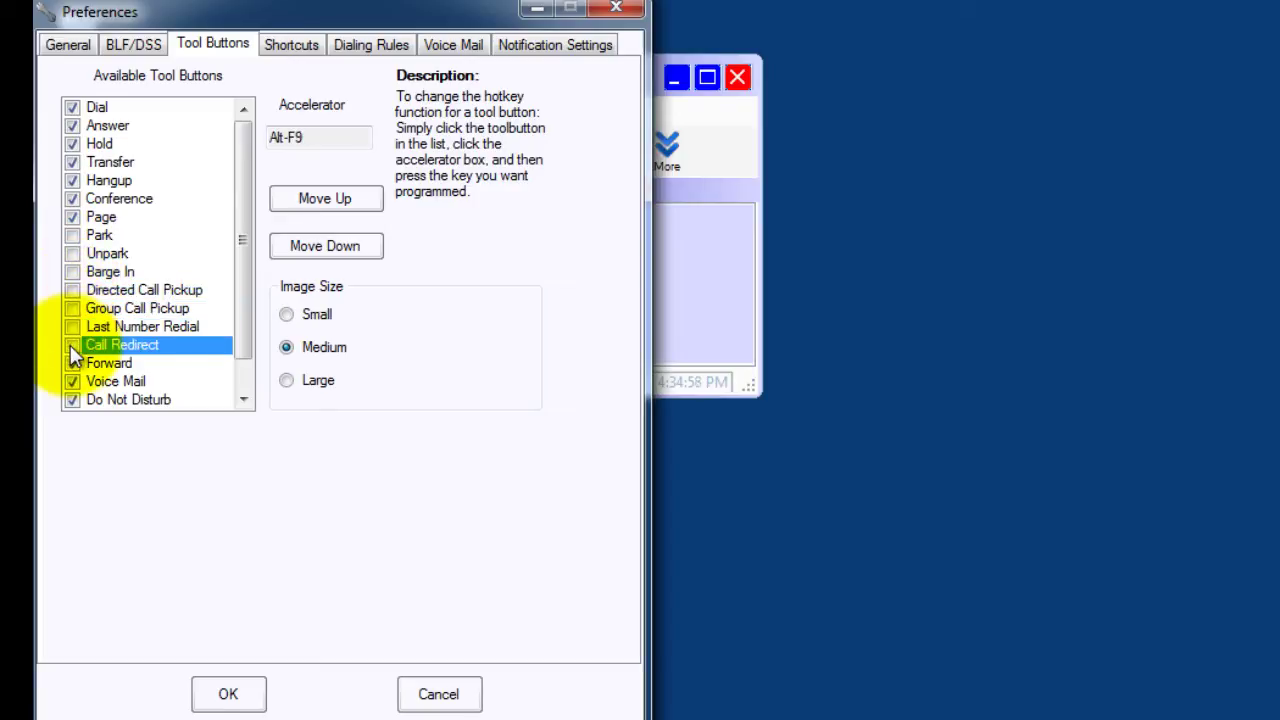
# - Also remove Voice Mail, Do Not Disturb, Other Group Pickup and Auto Headset/Handset, then save
pyautogui.click(72, 381)
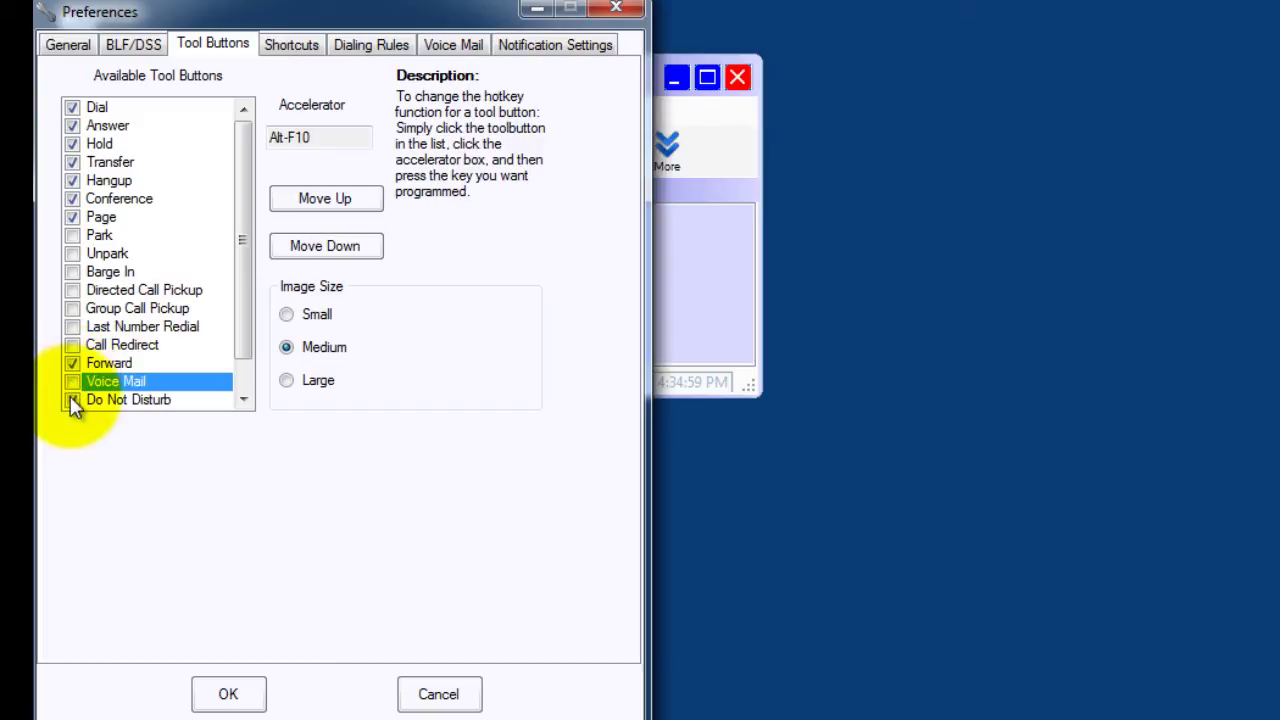
pyautogui.click(72, 399)
pyautogui.scroll(-1, 243, 405)
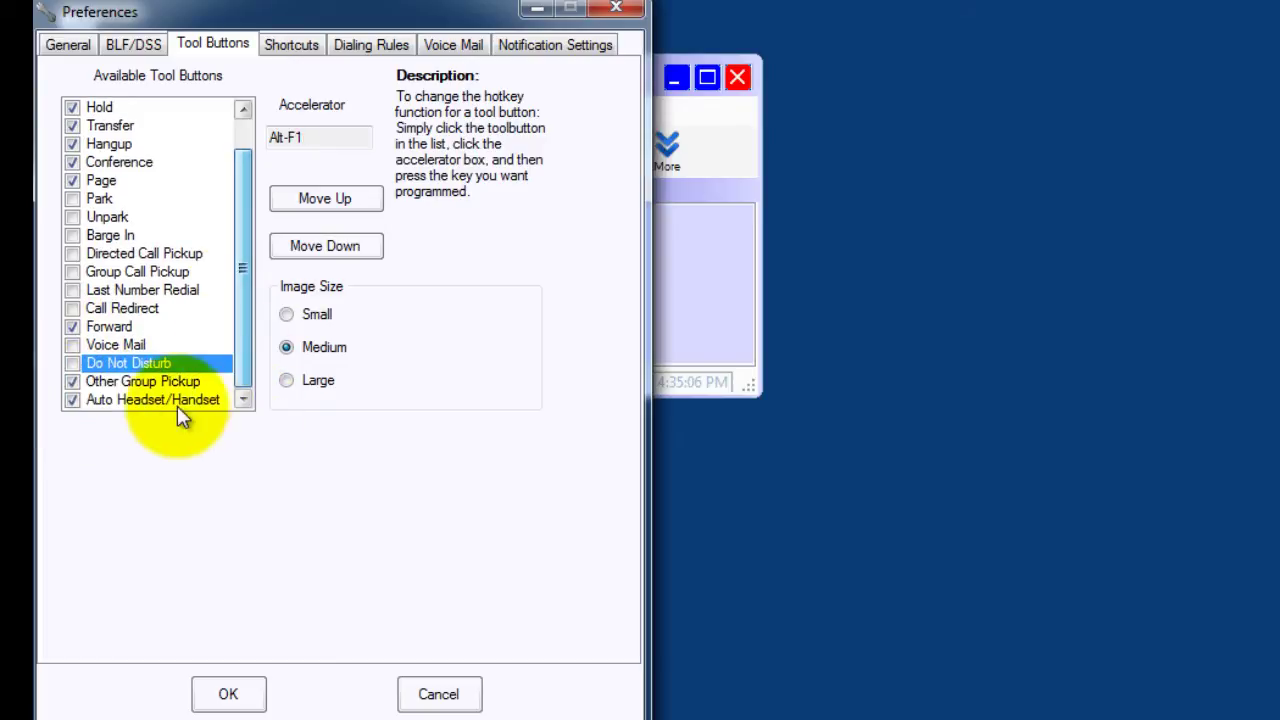
pyautogui.click(72, 381)
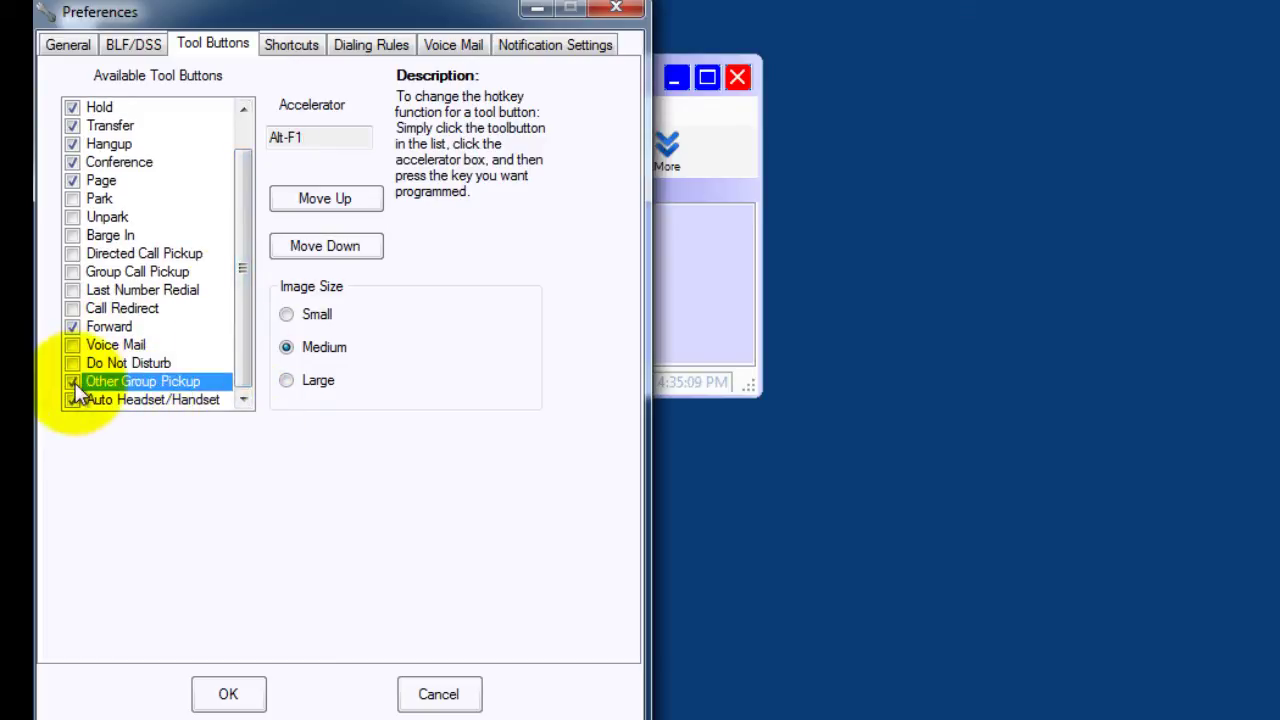
pyautogui.click(69, 400)
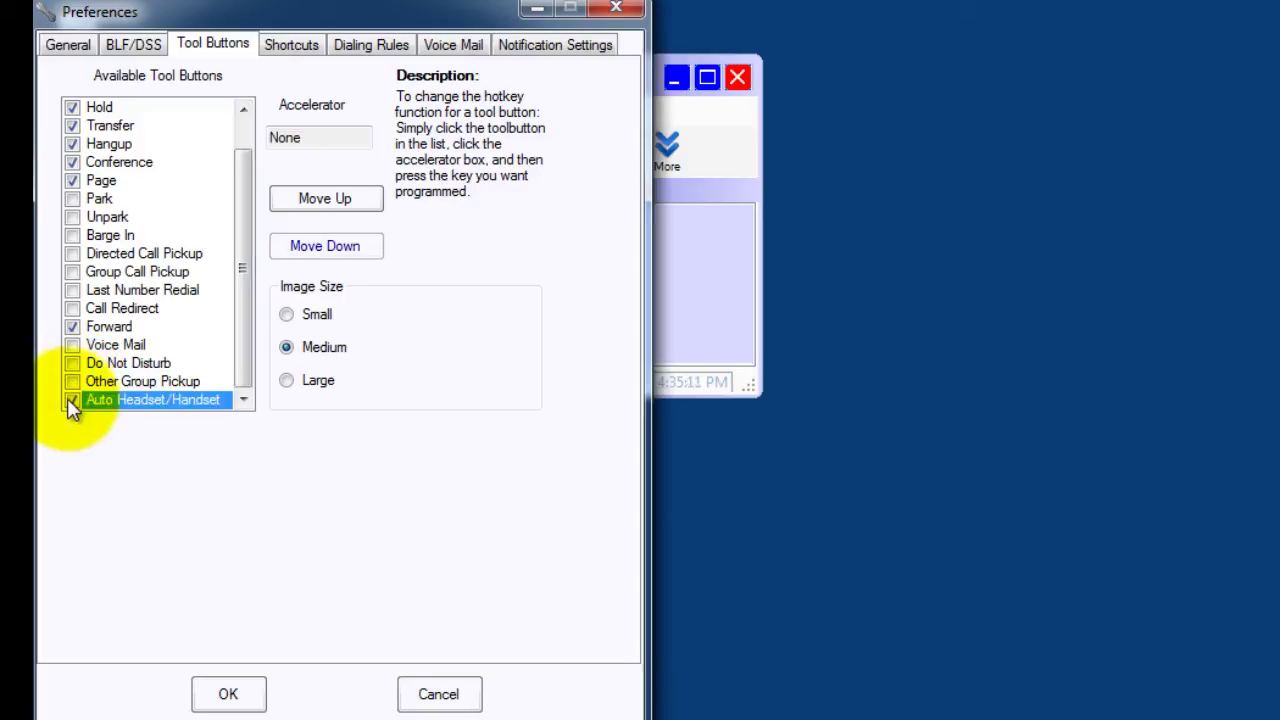
pyautogui.click(229, 695)
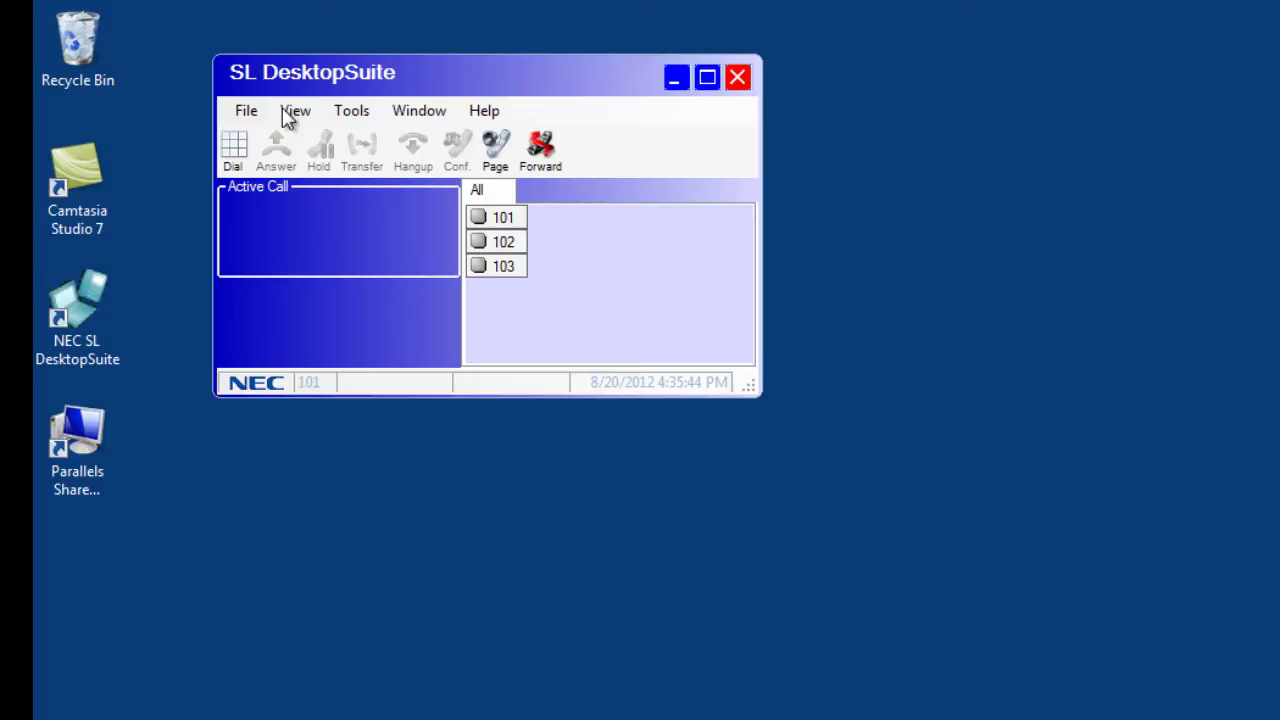
# - Set BLF/DSS to Large Button with display names from the phone system, and apply
pyautogui.click(351, 116)
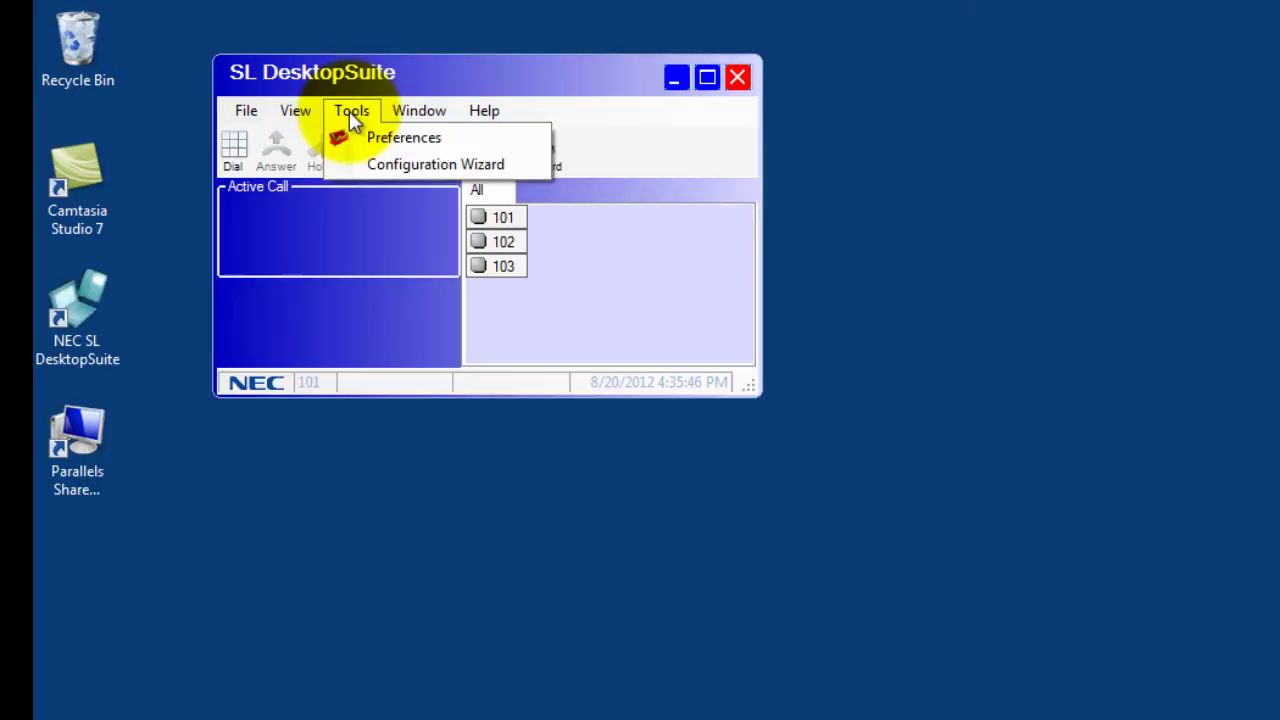
pyautogui.click(386, 140)
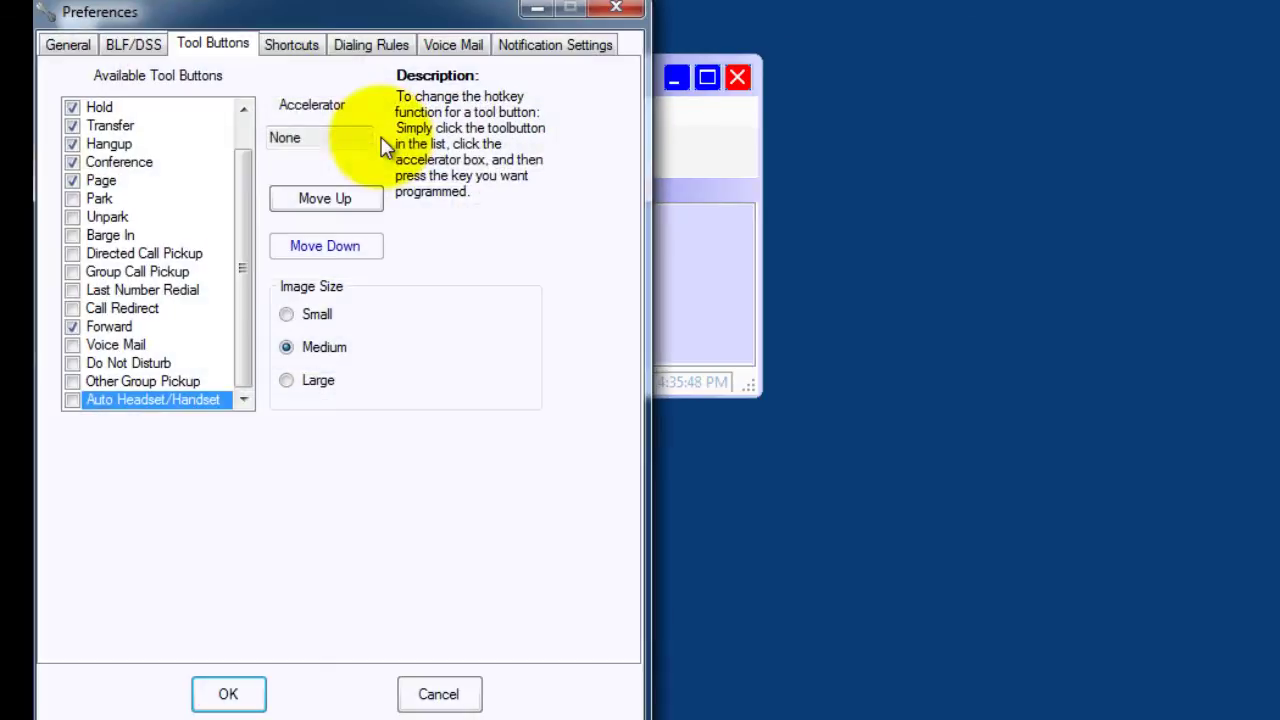
pyautogui.click(117, 50)
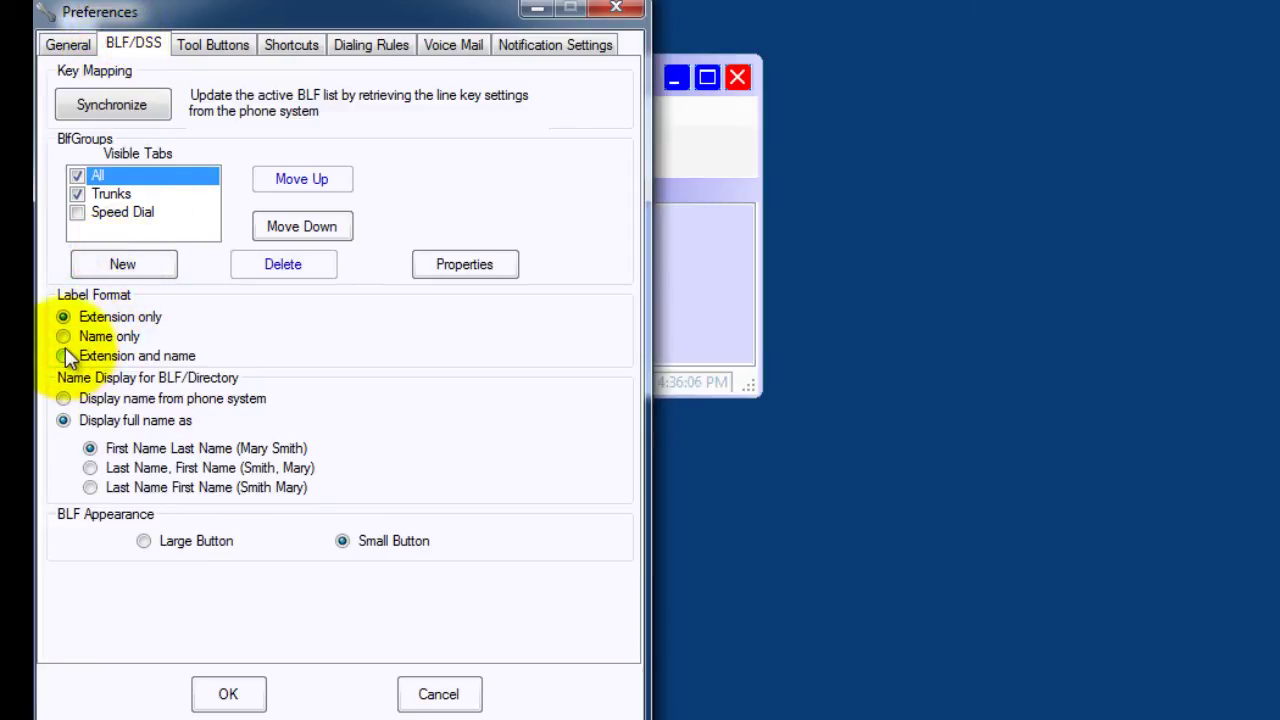
pyautogui.click(64, 399)
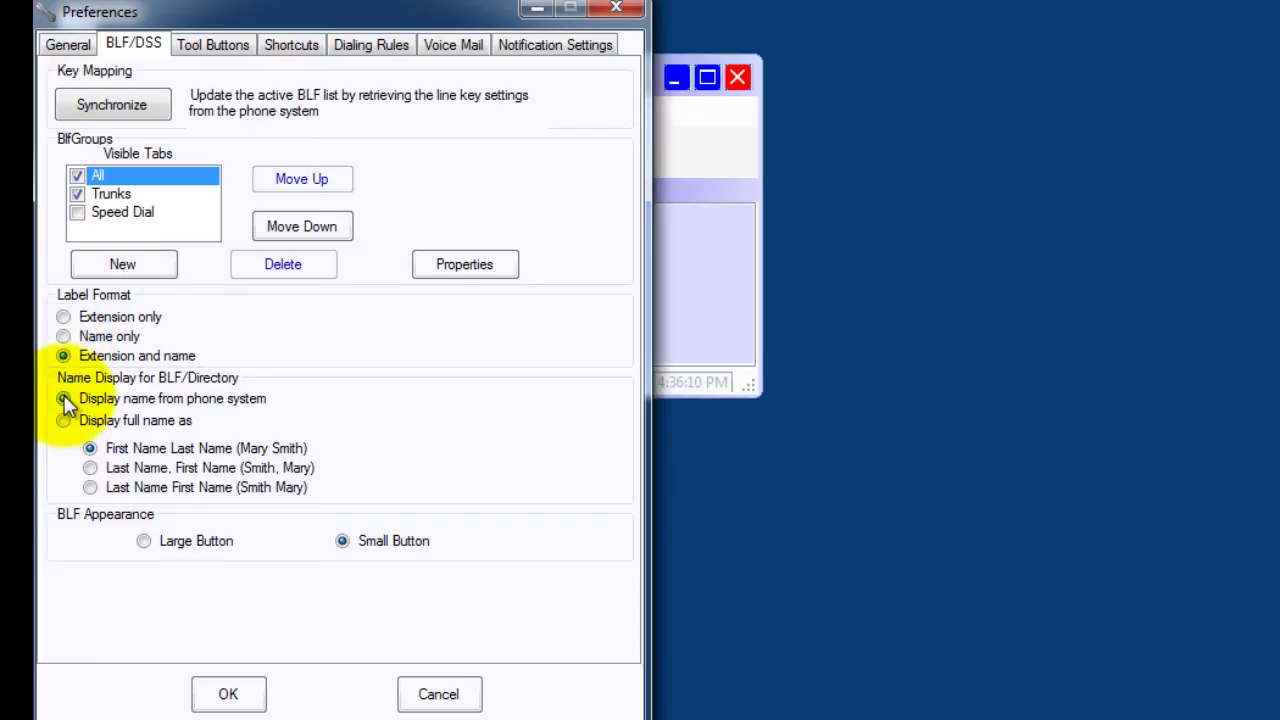
pyautogui.click(143, 542)
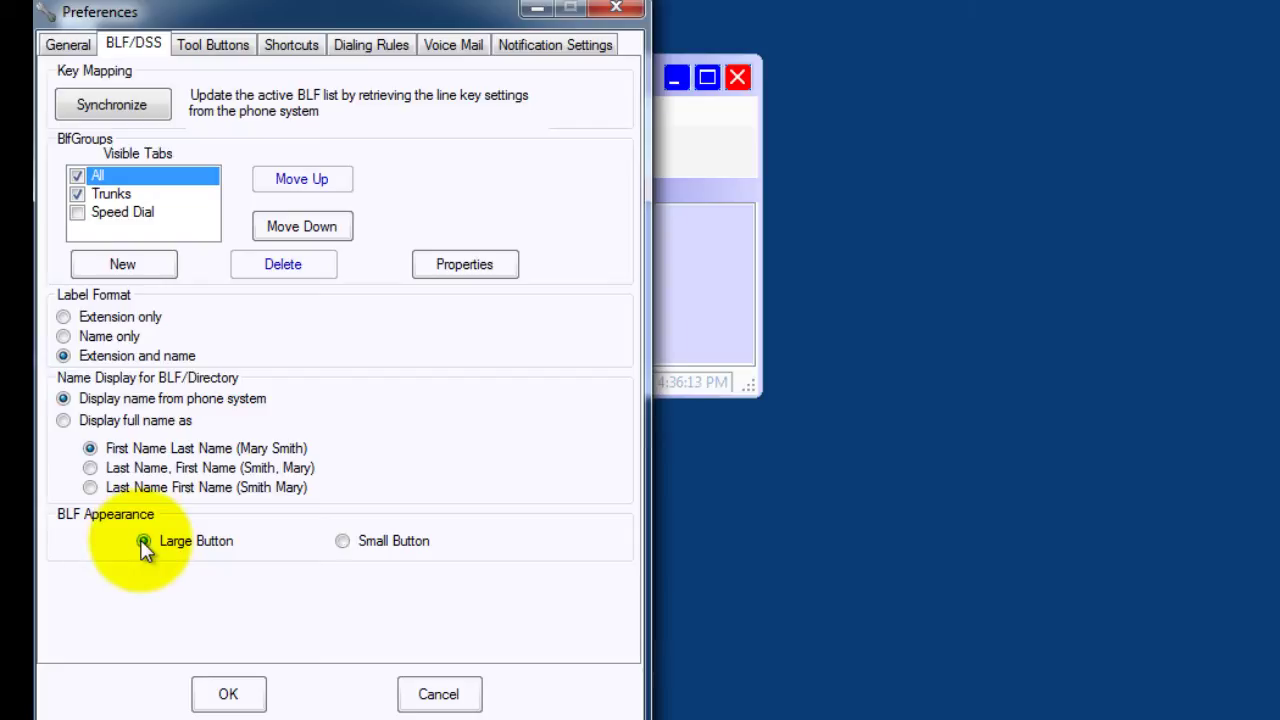
pyautogui.click(238, 700)
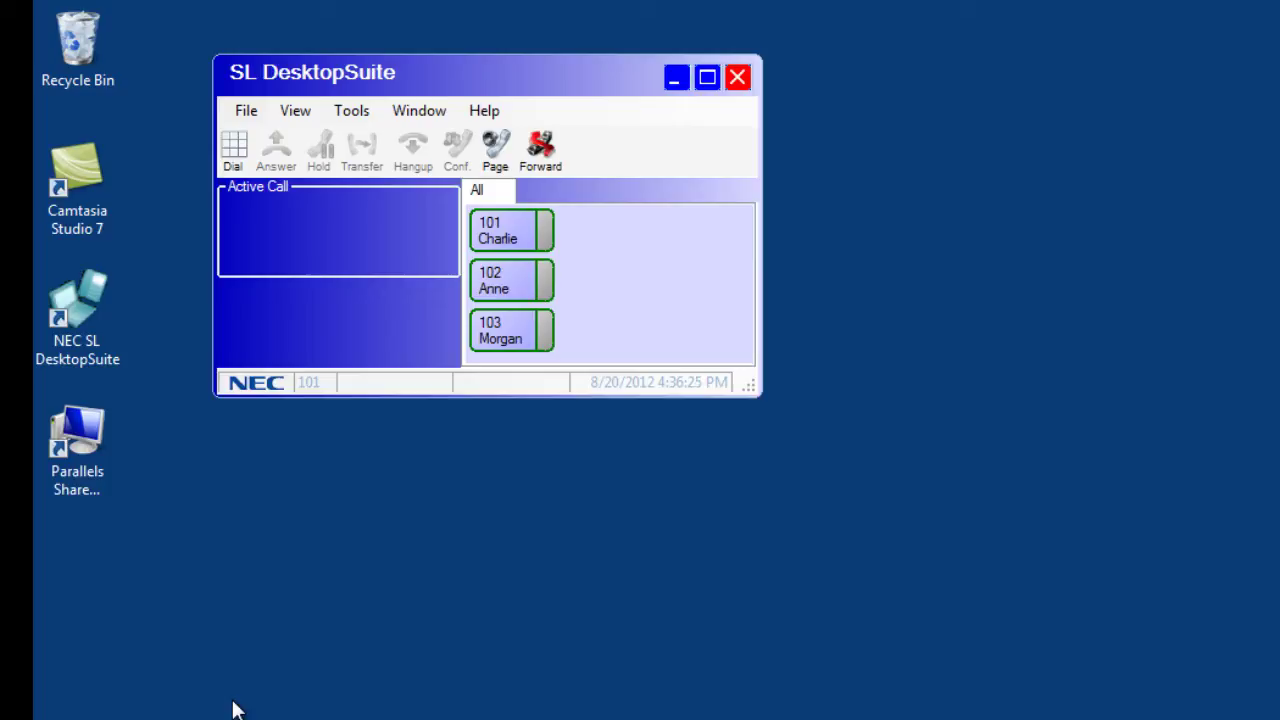
# - Reopen Preferences, look over the General settings, then move on to Shortcuts
pyautogui.click(361, 111)
pyautogui.click(372, 134)
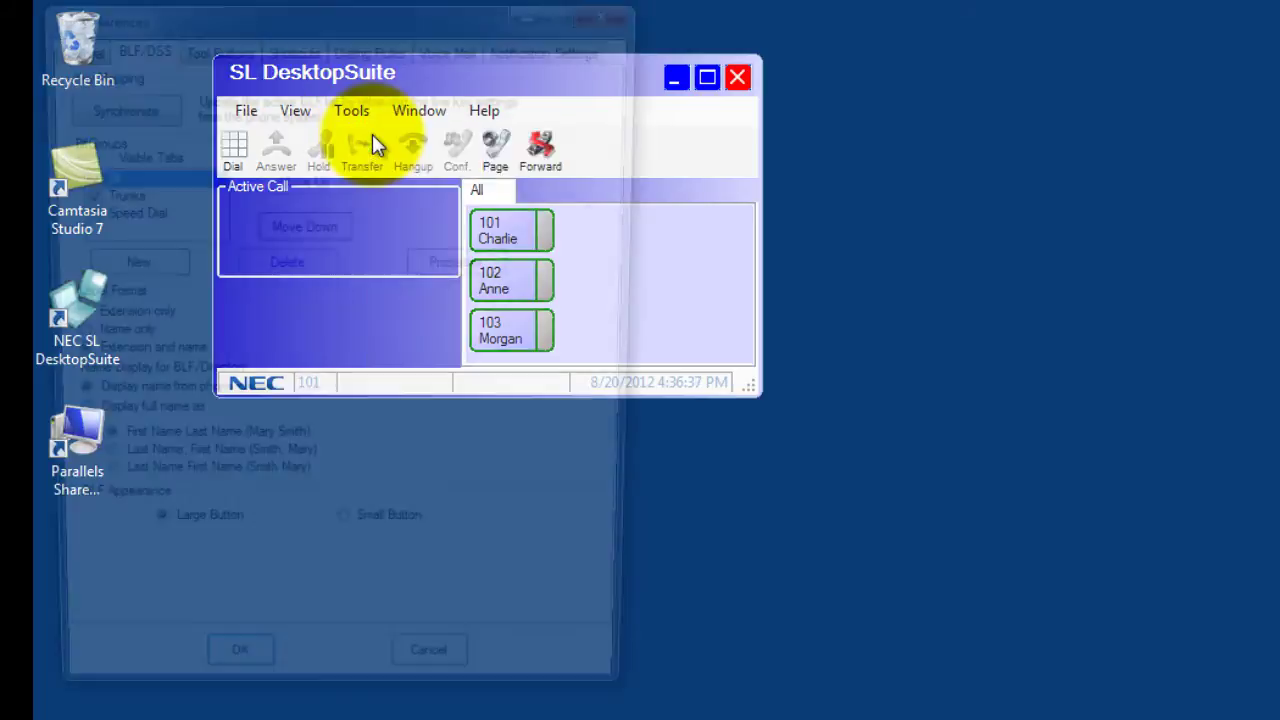
pyautogui.click(60, 45)
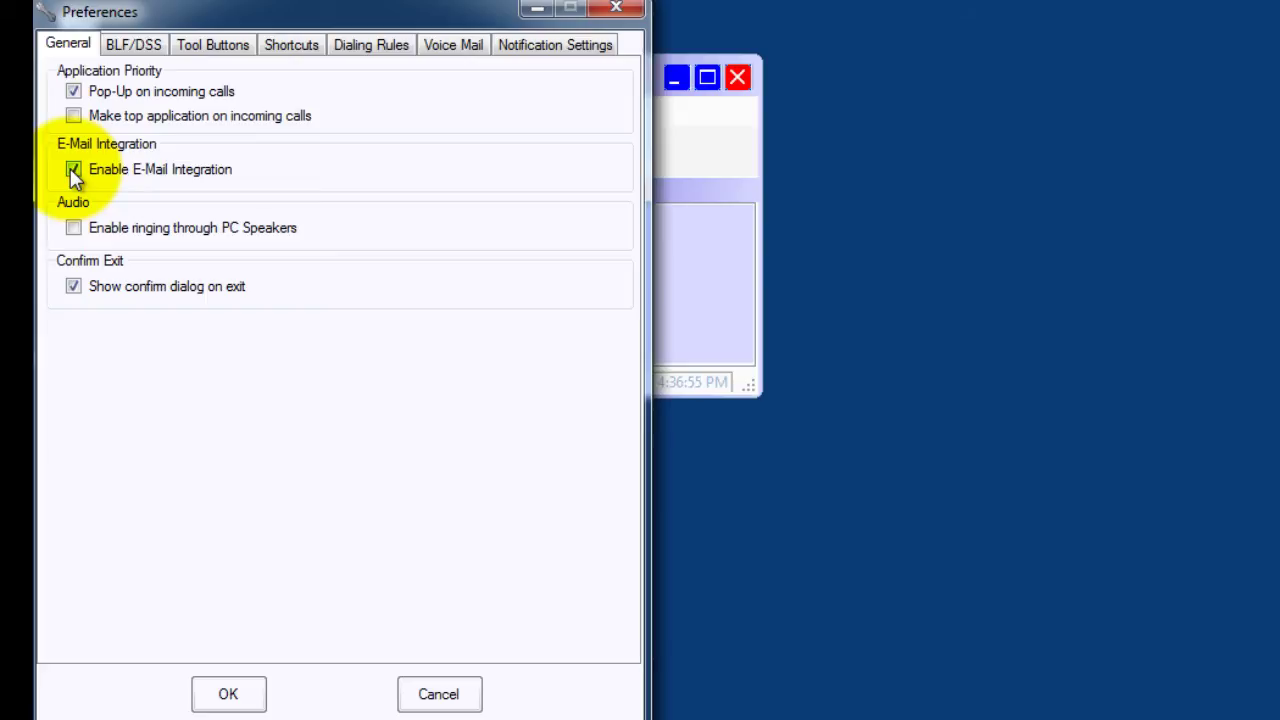
pyautogui.click(288, 45)
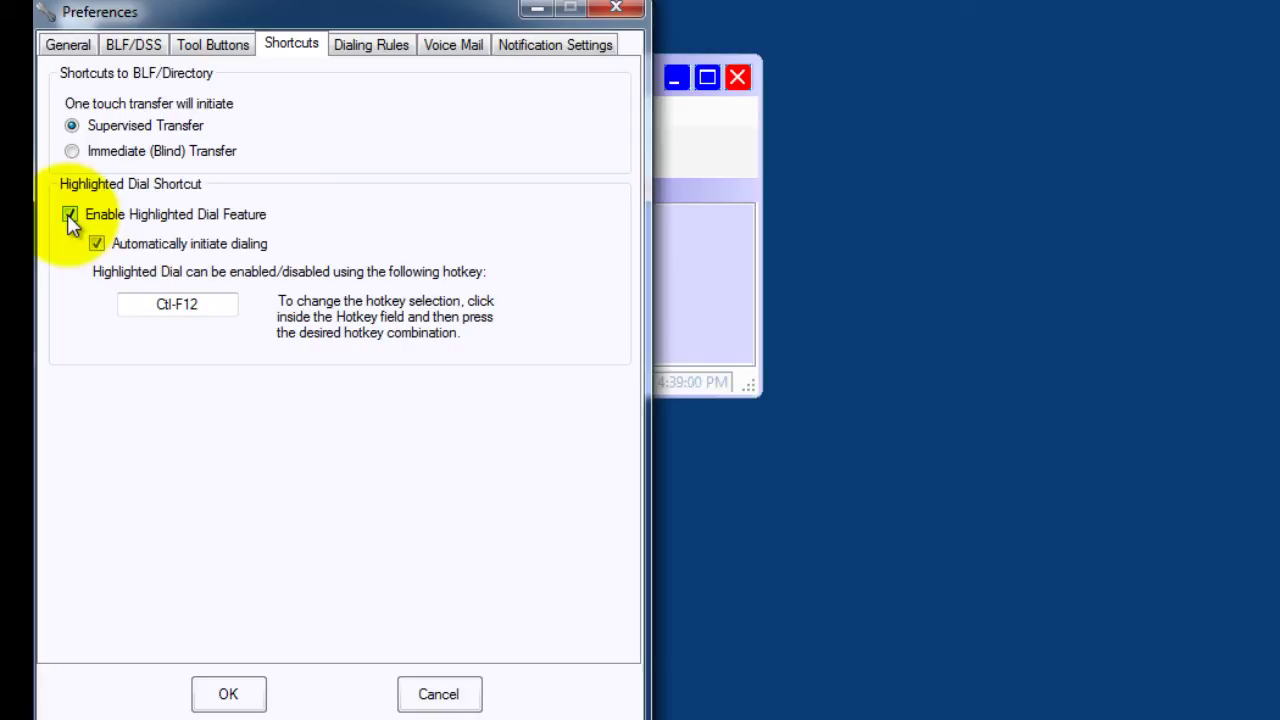
# - Review the Shortcuts settings (supervised transfer, Ctl-F12 hotkey), then go to Dialing Rules
pyautogui.click(355, 45)
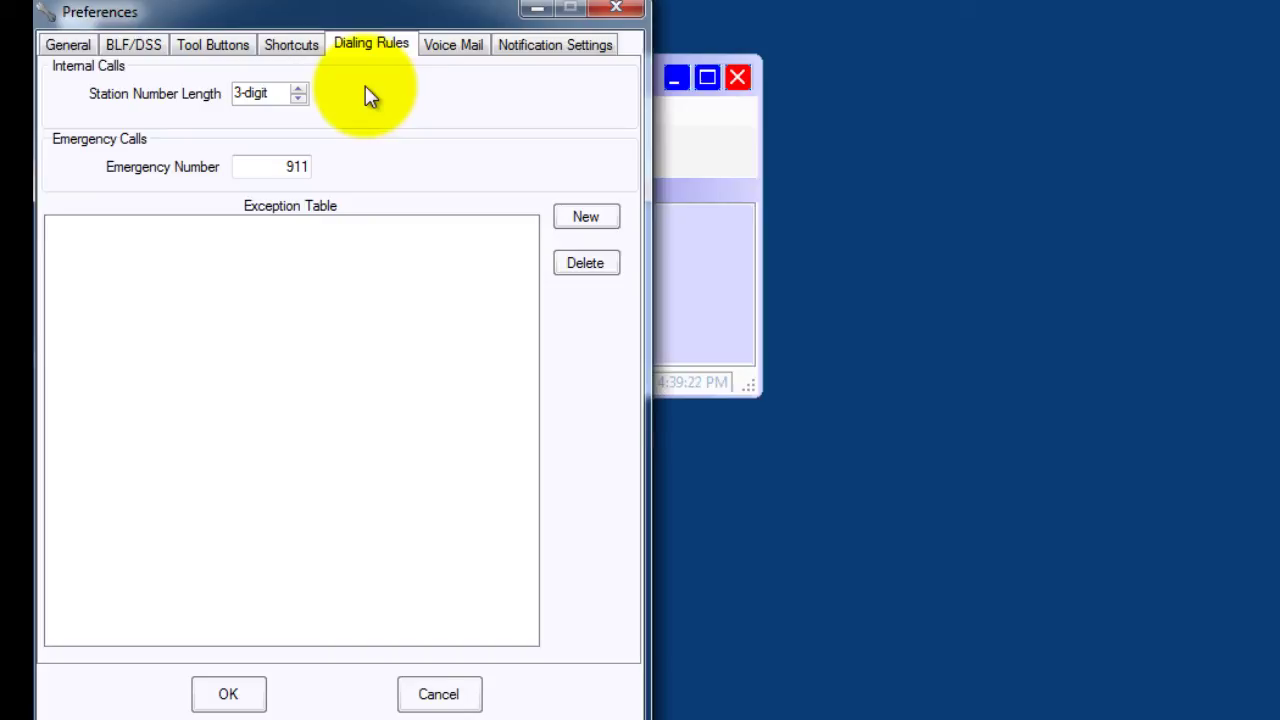
# - Review Dialing Rules (3-digit stations, emergency 911), then switch to the Voice Mail page
pyautogui.click(443, 50)
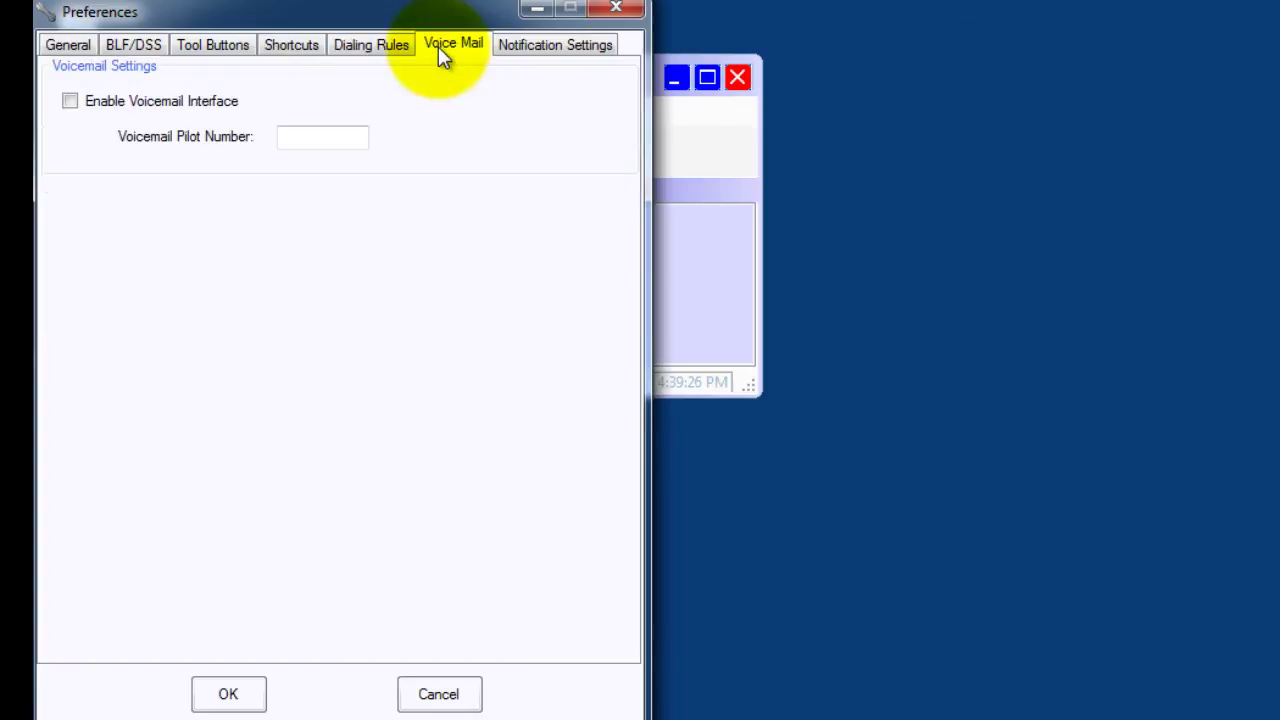
# - Enable the voicemail interface with pilot number 2900, then view Notification Settings
pyautogui.click(70, 103)
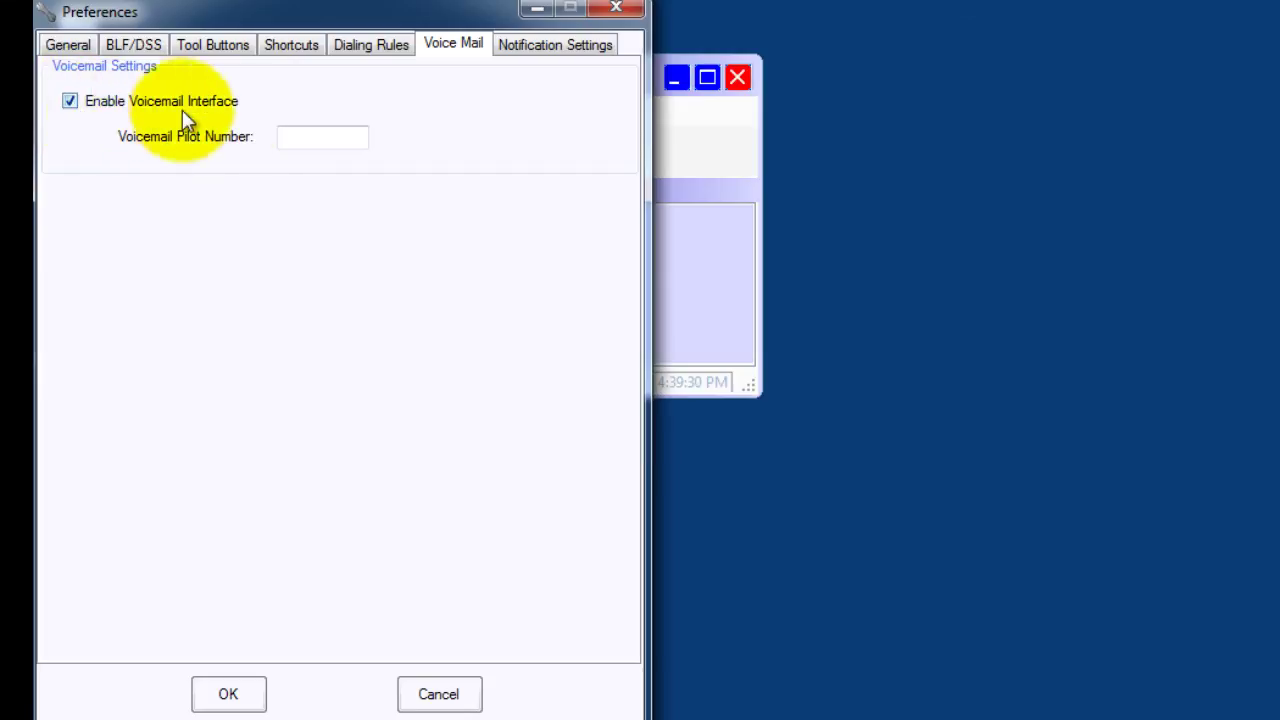
pyautogui.click(296, 140)
pyautogui.write('2900')
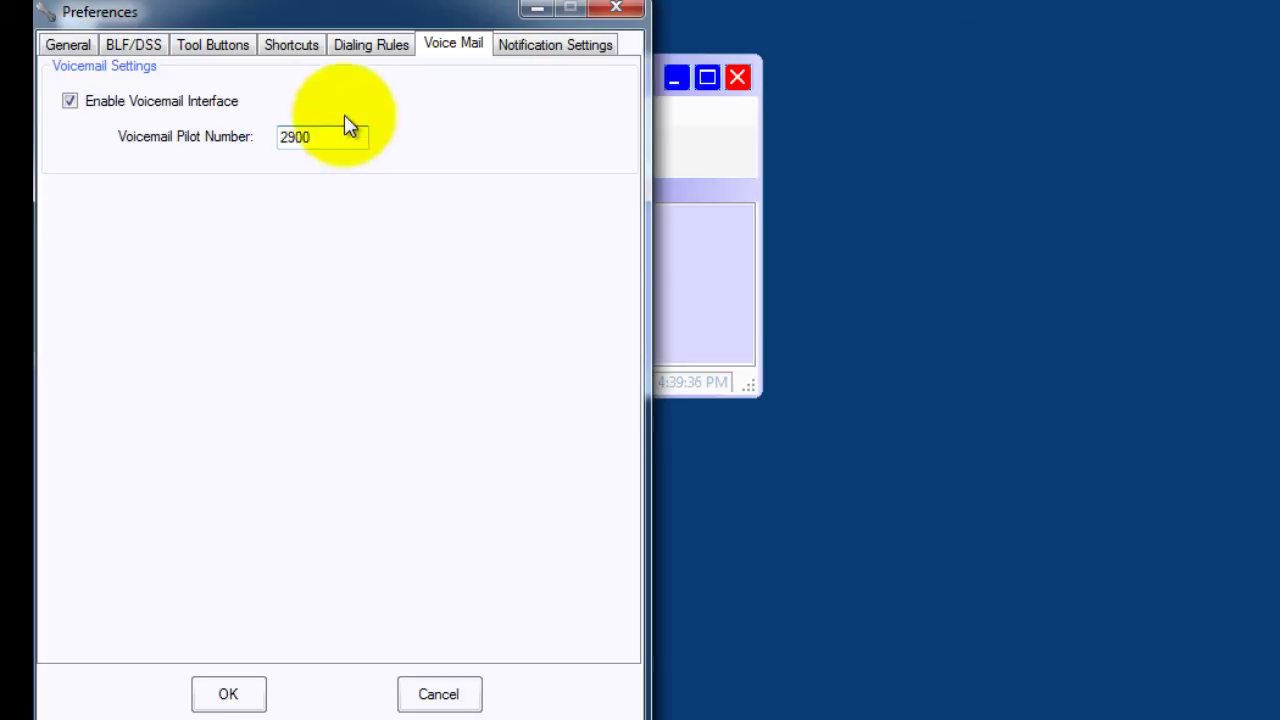
pyautogui.click(528, 46)
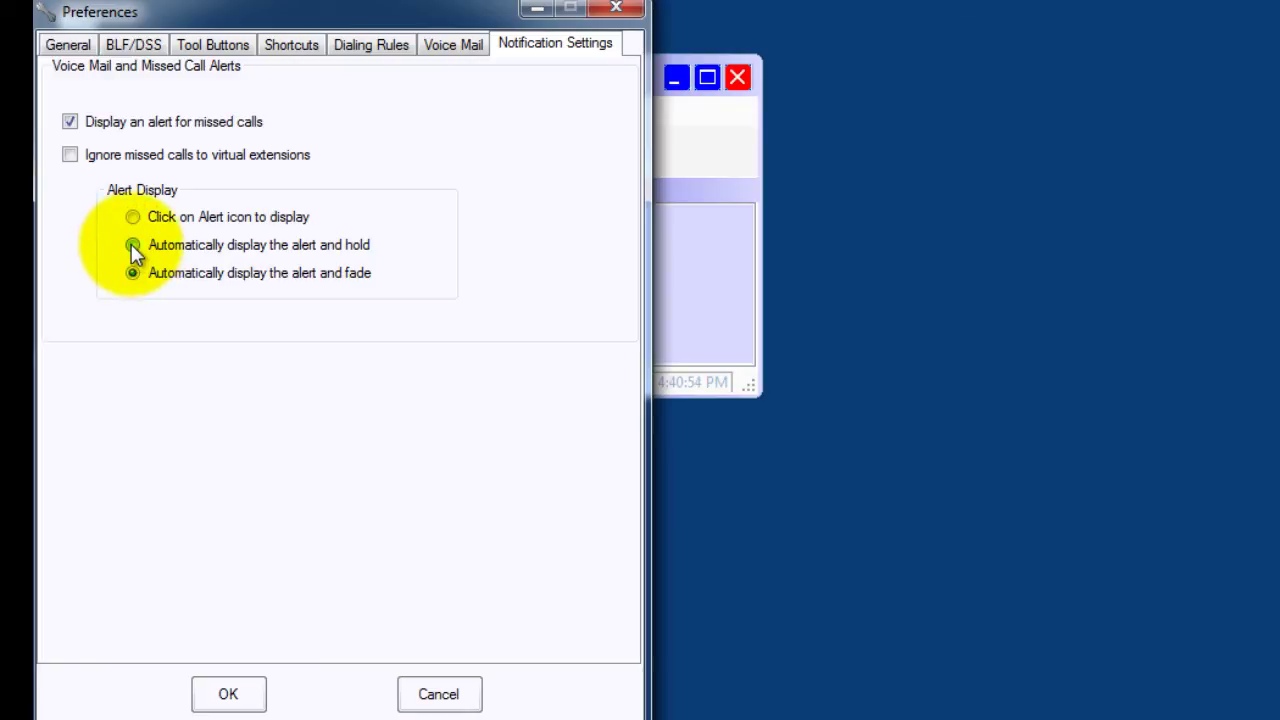
# - Set missed-call alerts to 'Automatically display the alert and hold' and save with OK
pyautogui.click(134, 250)
pyautogui.click(222, 695)
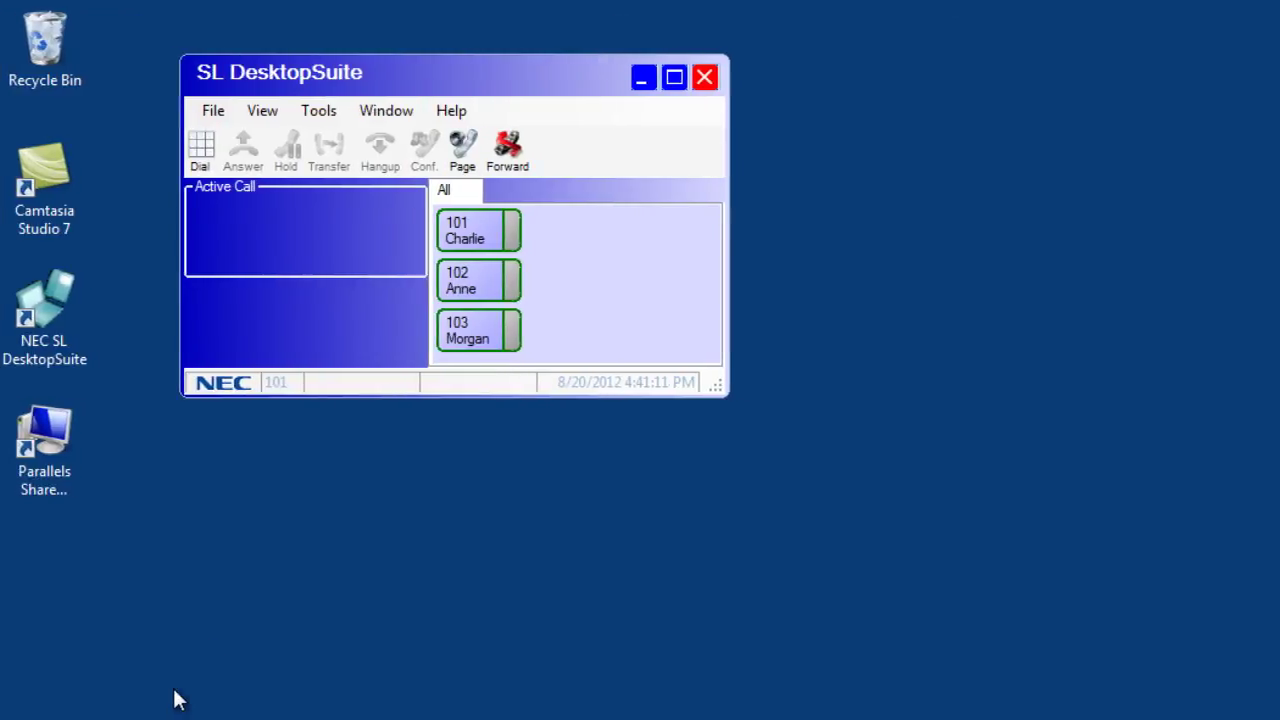